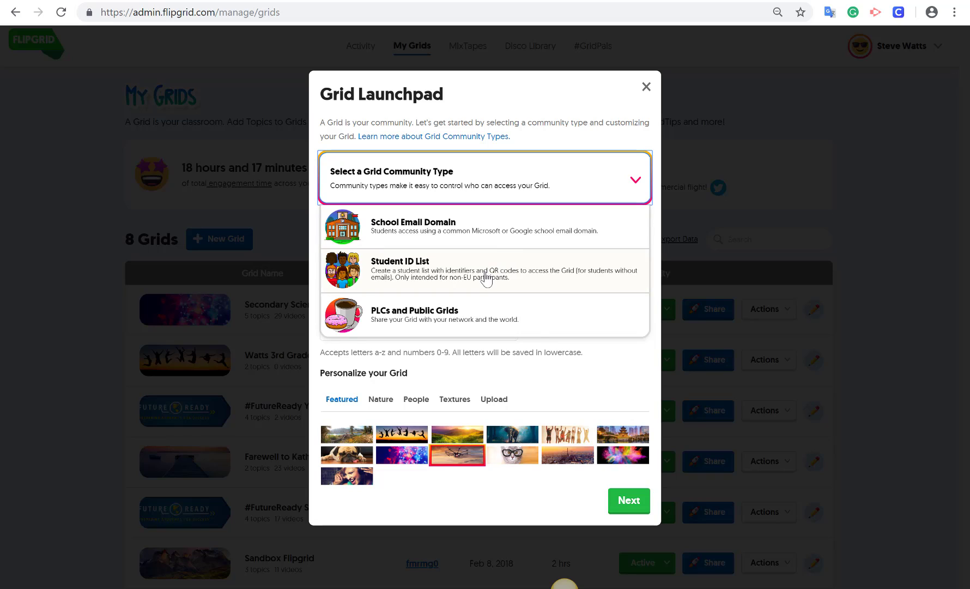
- Choose Student ID List and name the grid 'Hunt-Loess Hills FutureReady Gridpals'
click(487, 280)
click(444, 269)
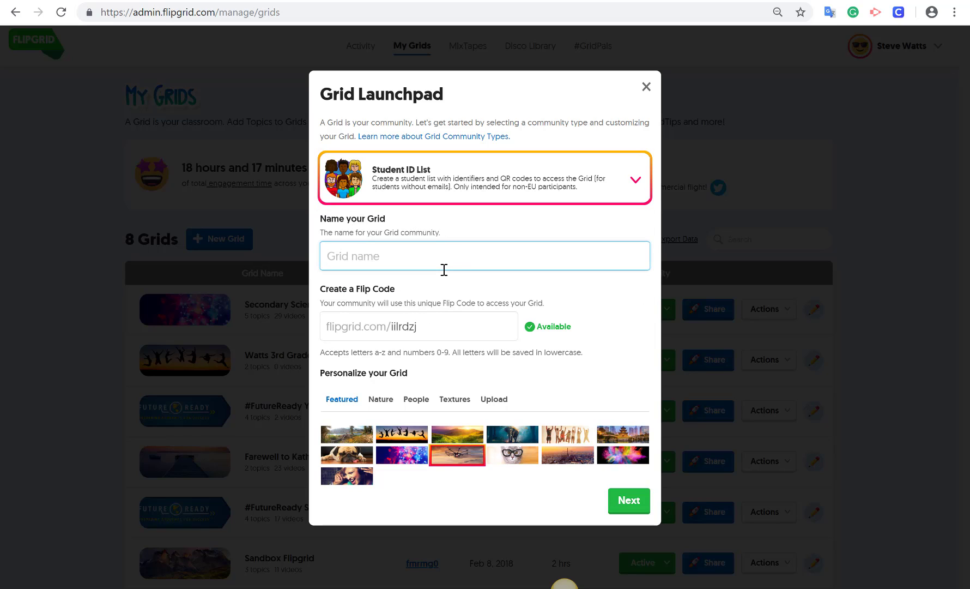
text(Hunt-Loess Hills F)
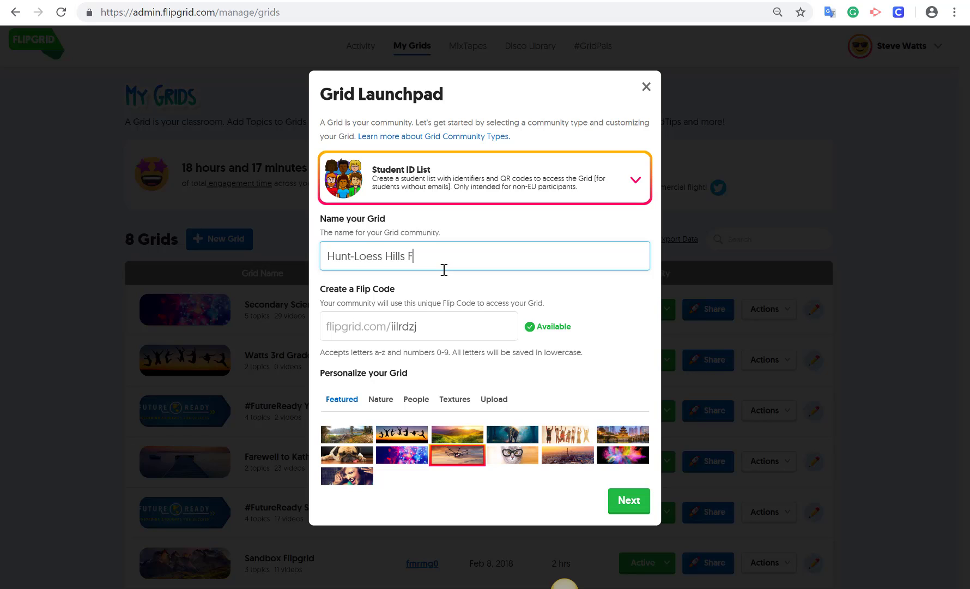
text(utureReady Gridpals)
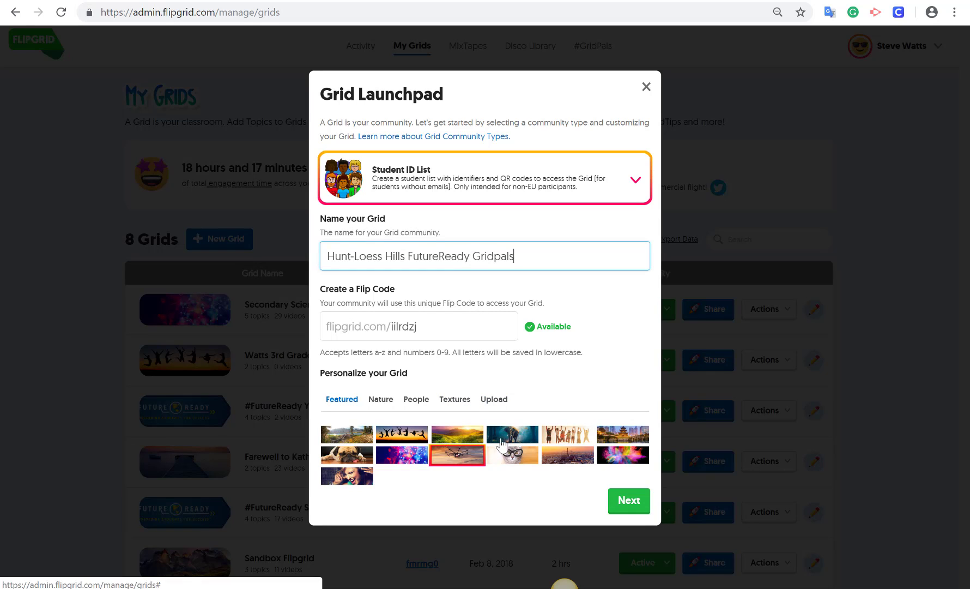
- Pick the rainbow texture as the grid cover and continue
click(458, 403)
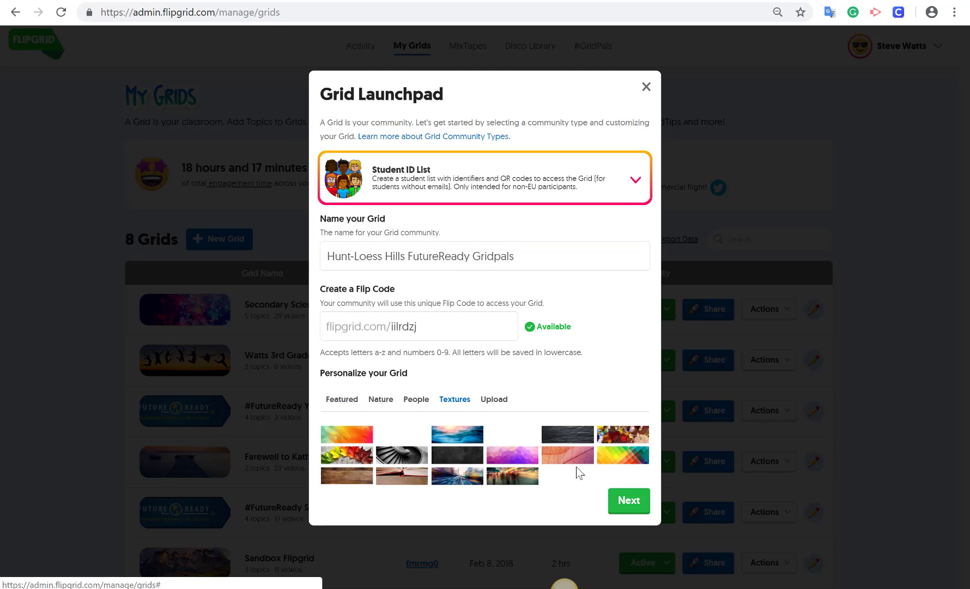
click(613, 462)
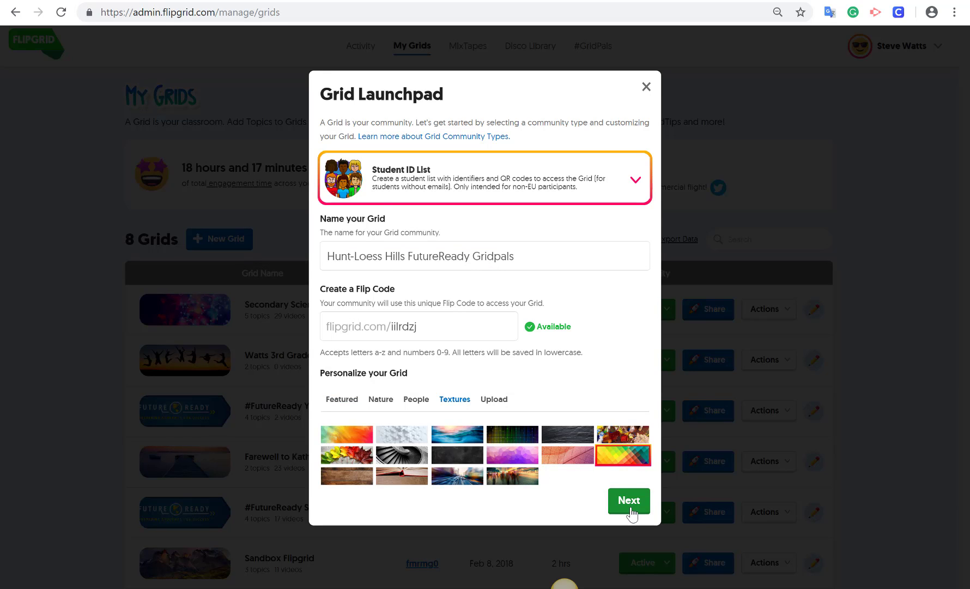
click(630, 501)
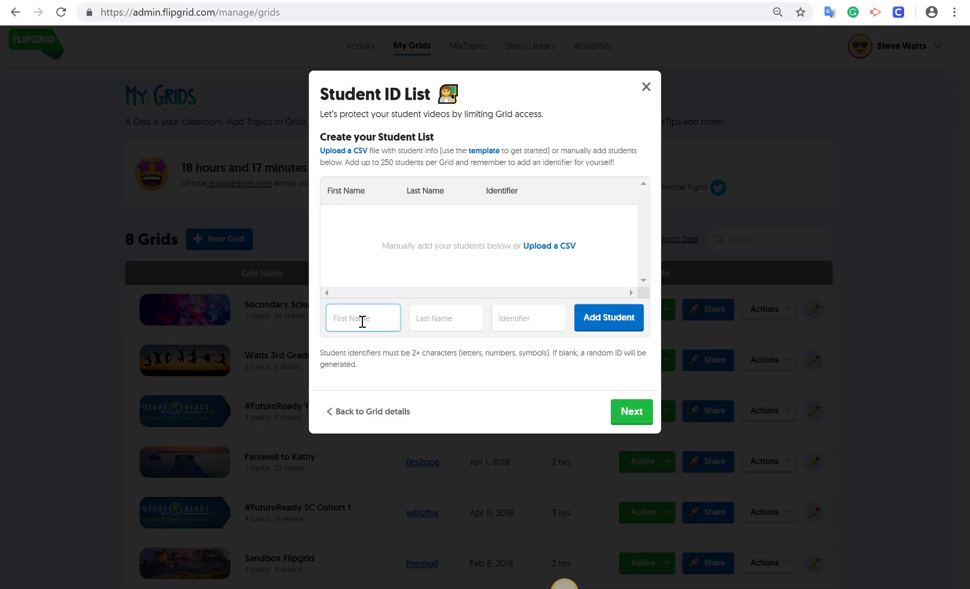
- Add one student with first name, last initial and identifier, then continue to Review Student IDs
text(Steve)
key(Tab)
text(W)
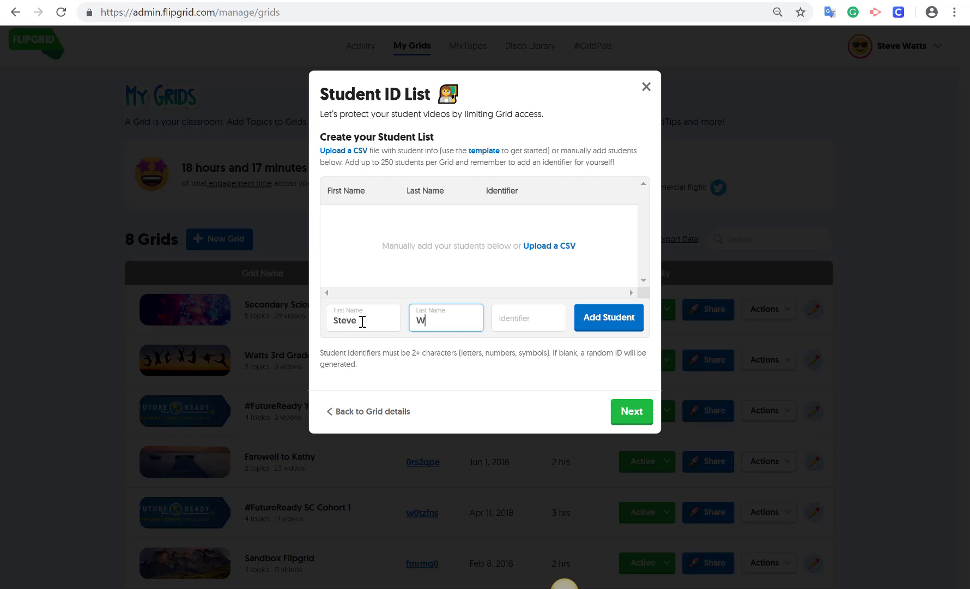
click(506, 321)
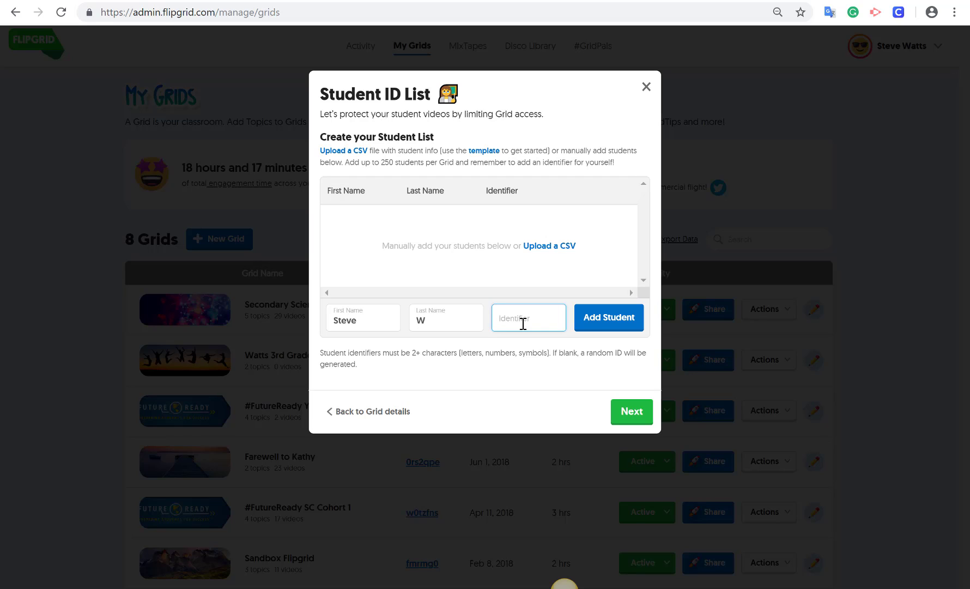
text(12345)
click(607, 318)
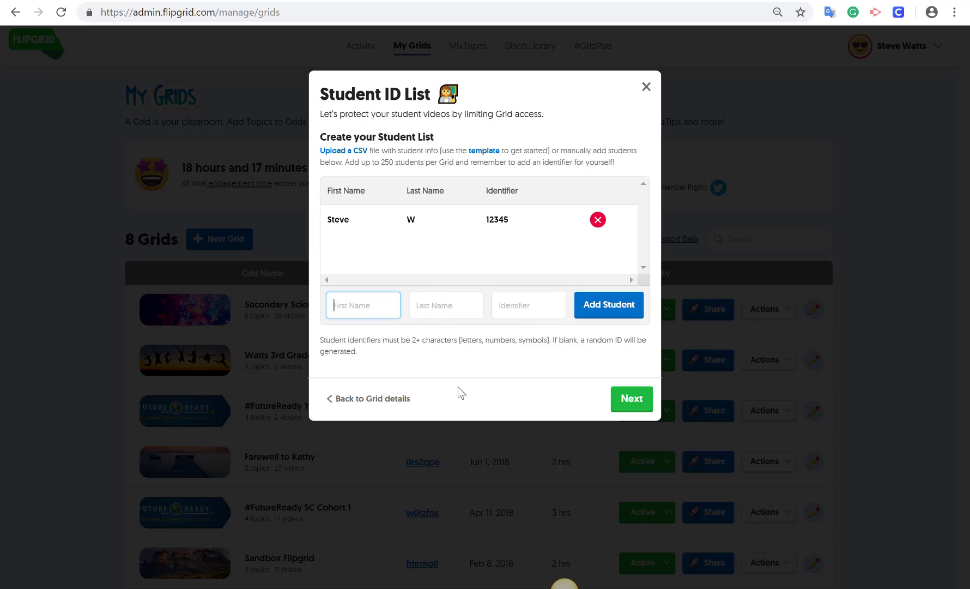
click(632, 403)
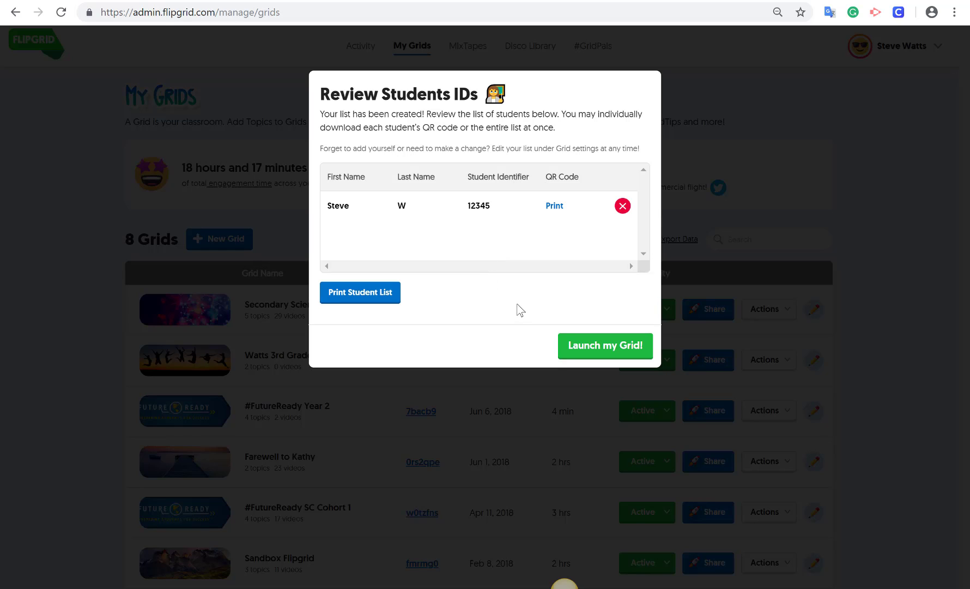
- Preview the printable student QR list, then launch the grid from My Grids
click(371, 303)
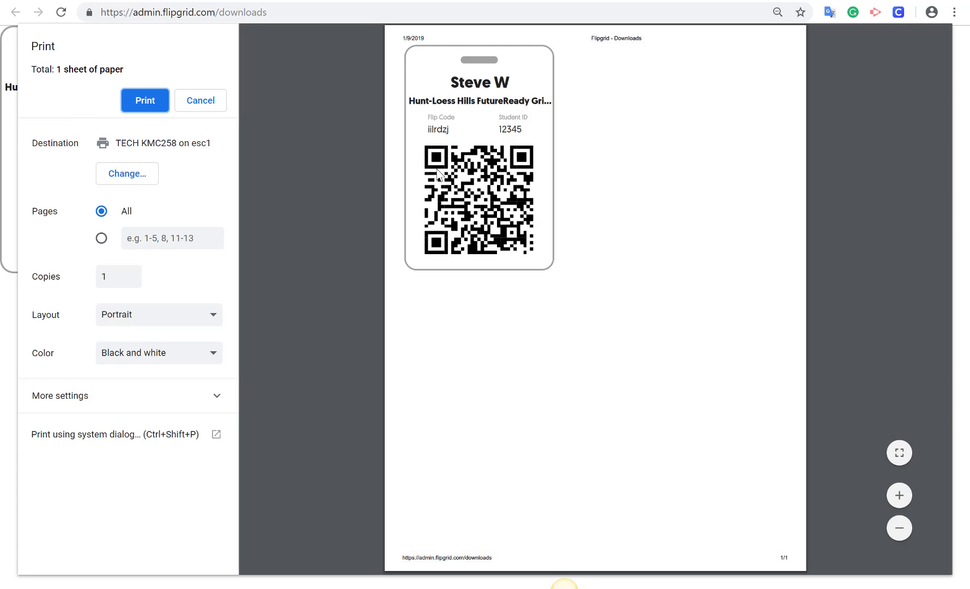
click(450, 1)
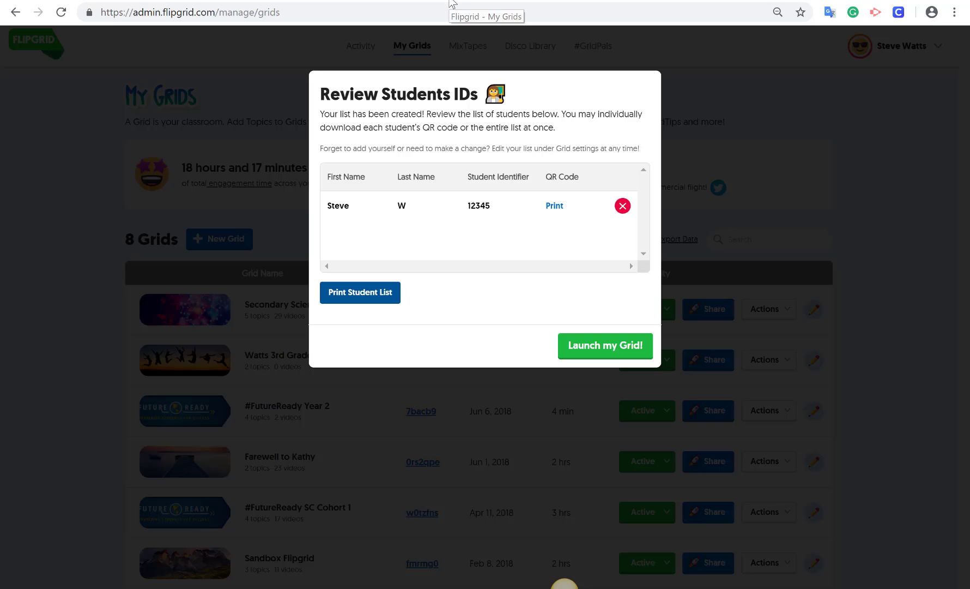
click(626, 354)
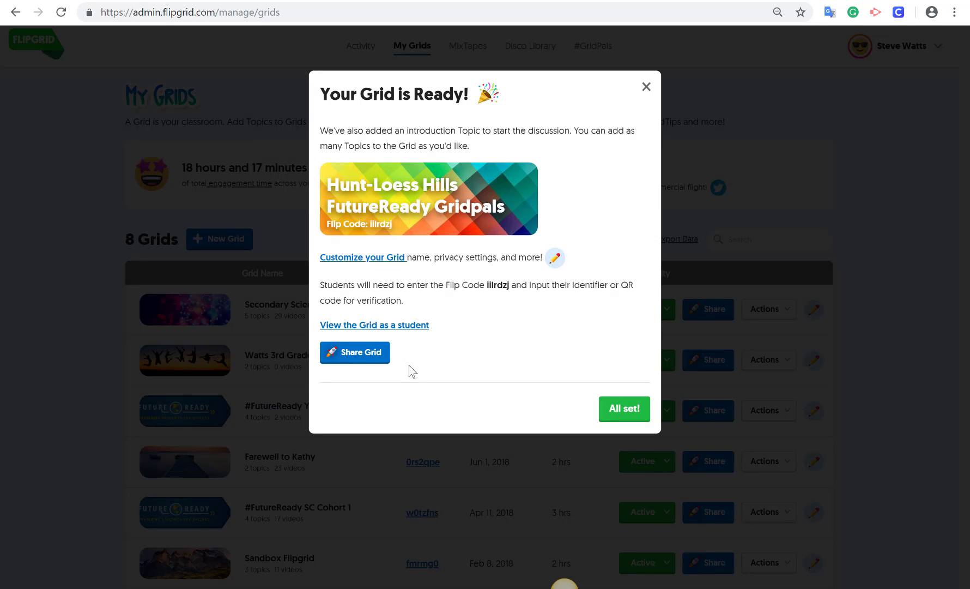
- Dismiss the launch confirmation with All set! and bring up the Add a CoPilot dialog
click(622, 413)
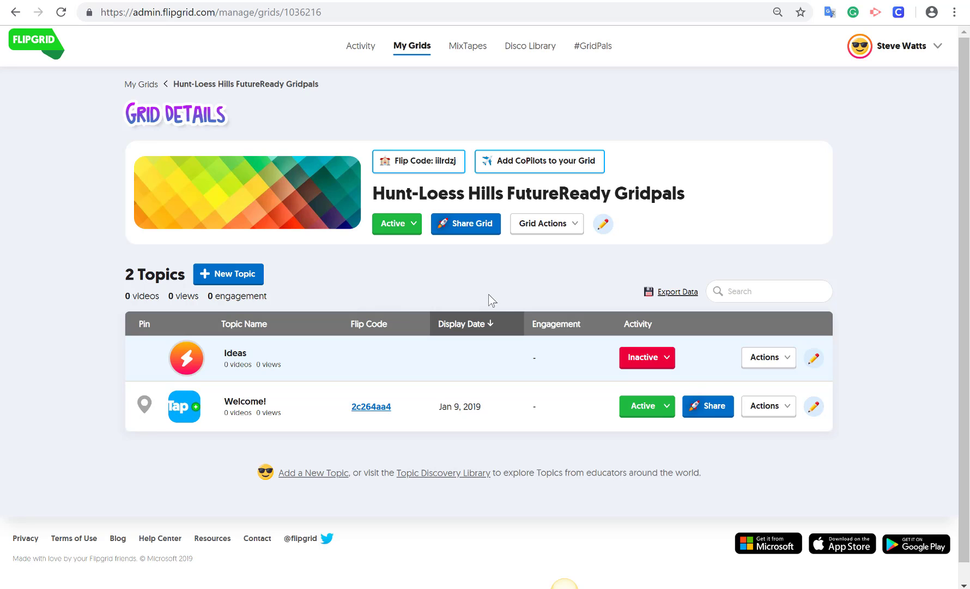
click(569, 173)
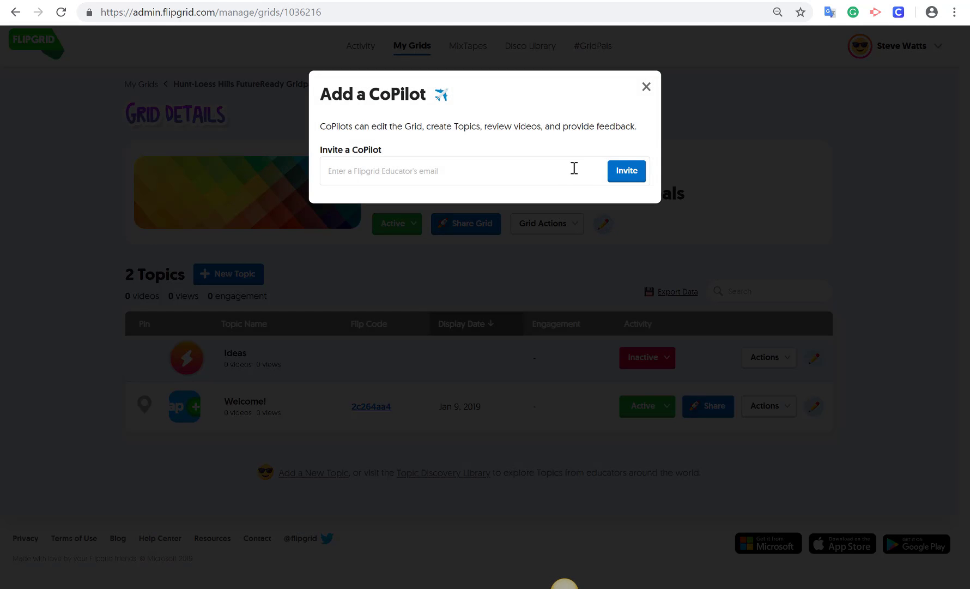
click(507, 172)
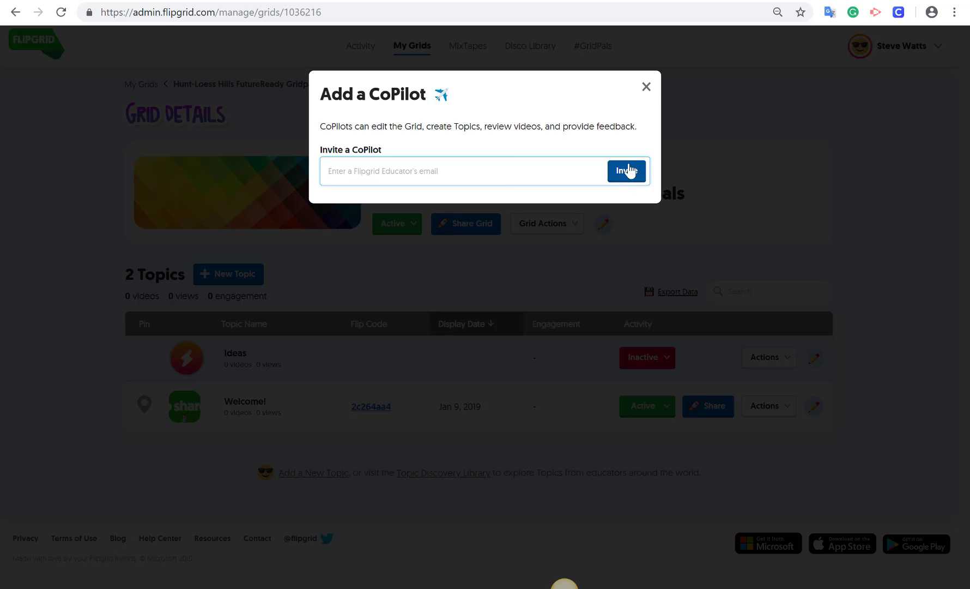
click(646, 89)
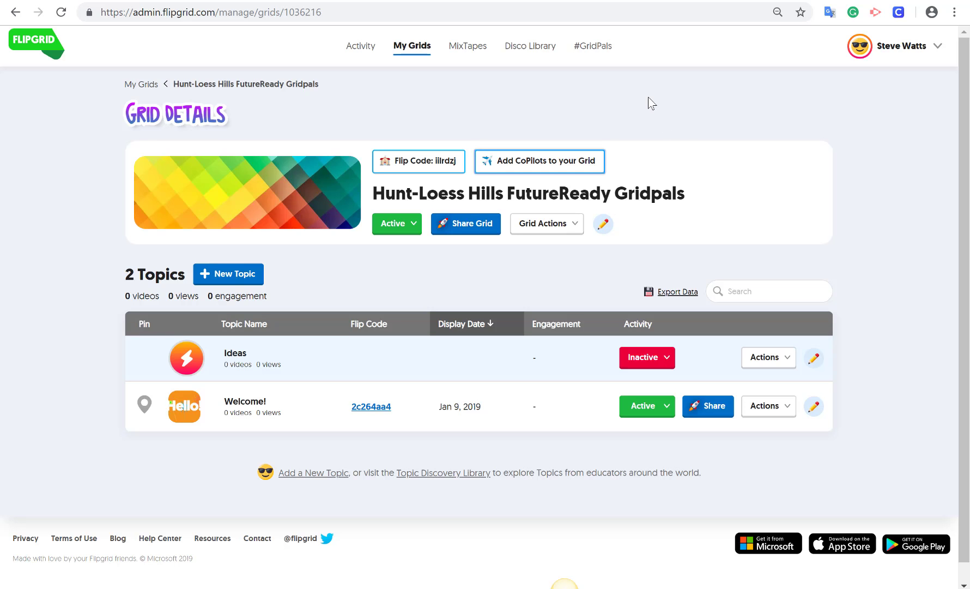
click(604, 229)
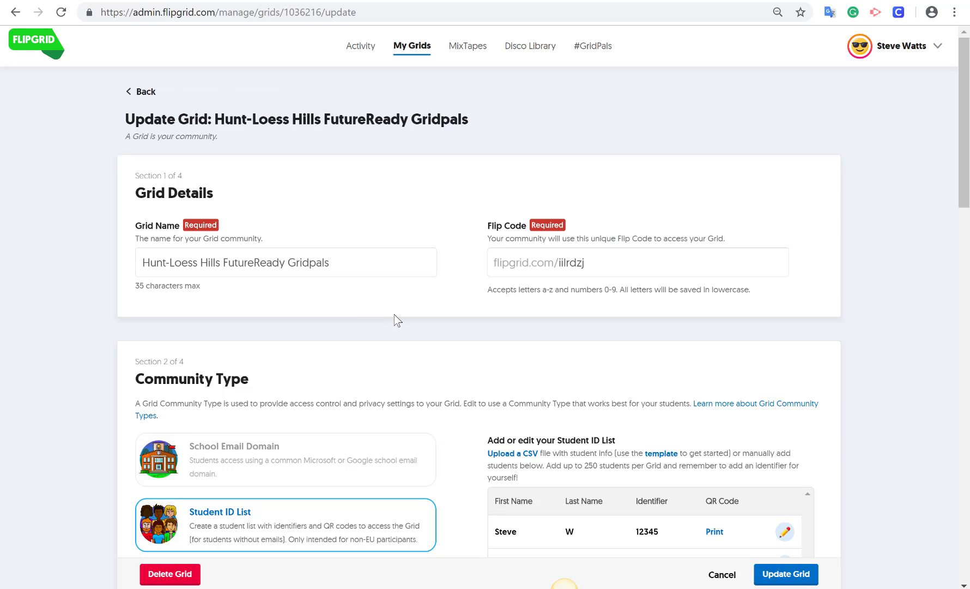
scroll(372, 323, down, 10)
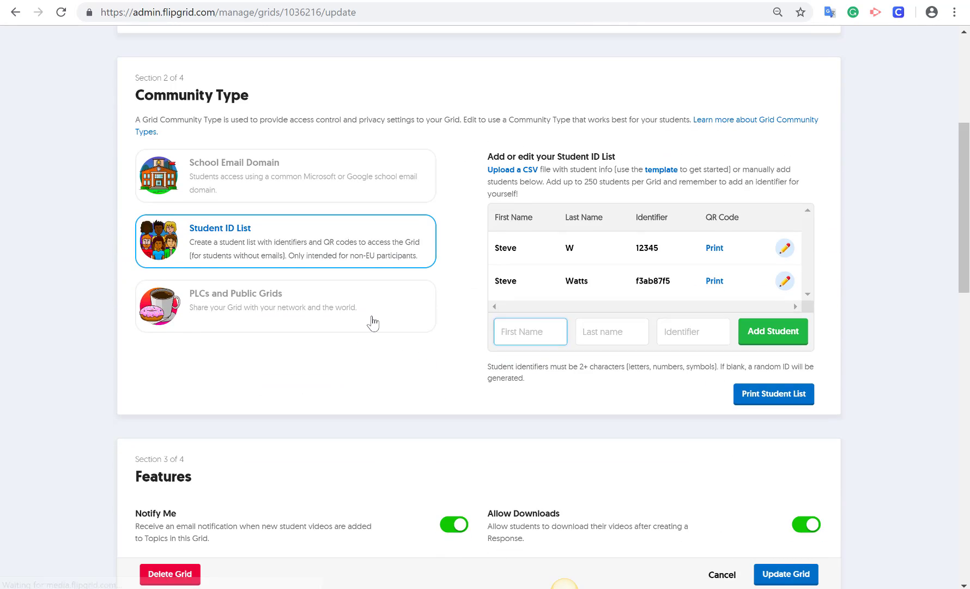
scroll(372, 323, down, 2)
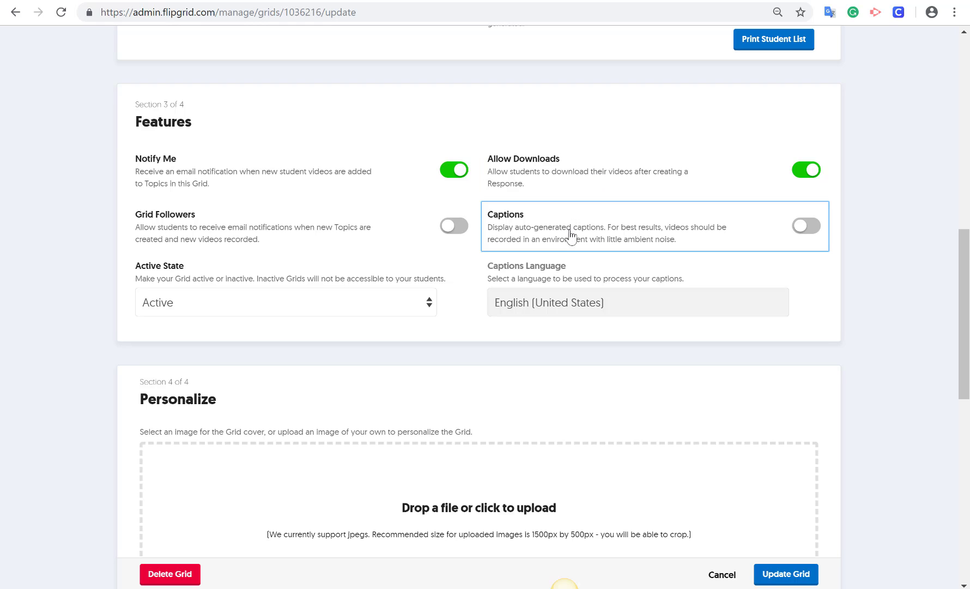
scroll(747, 487, down, 2)
click(801, 579)
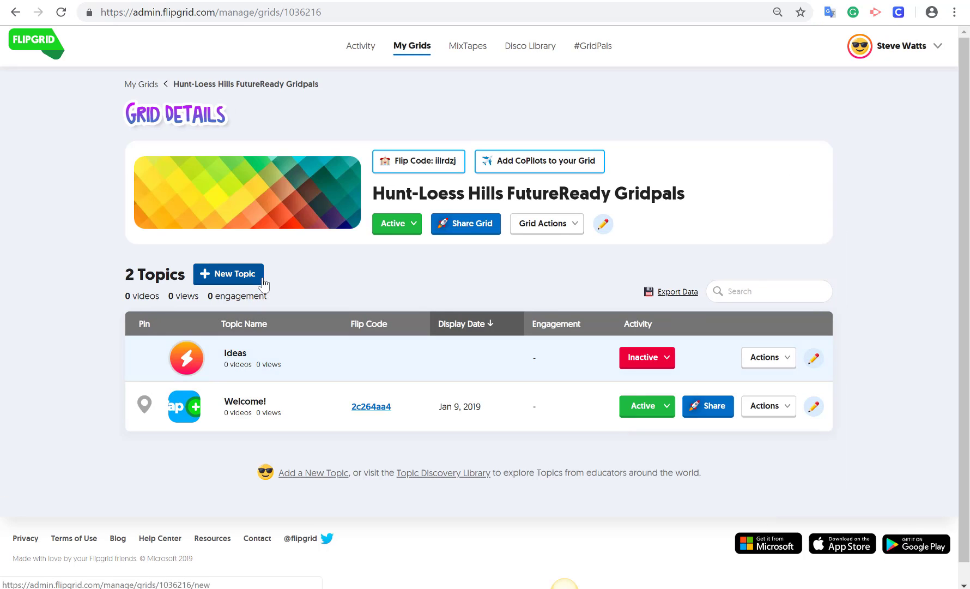
- Start a new topic titled 'My Favorite Book' with a 45-second response time and its description
click(227, 280)
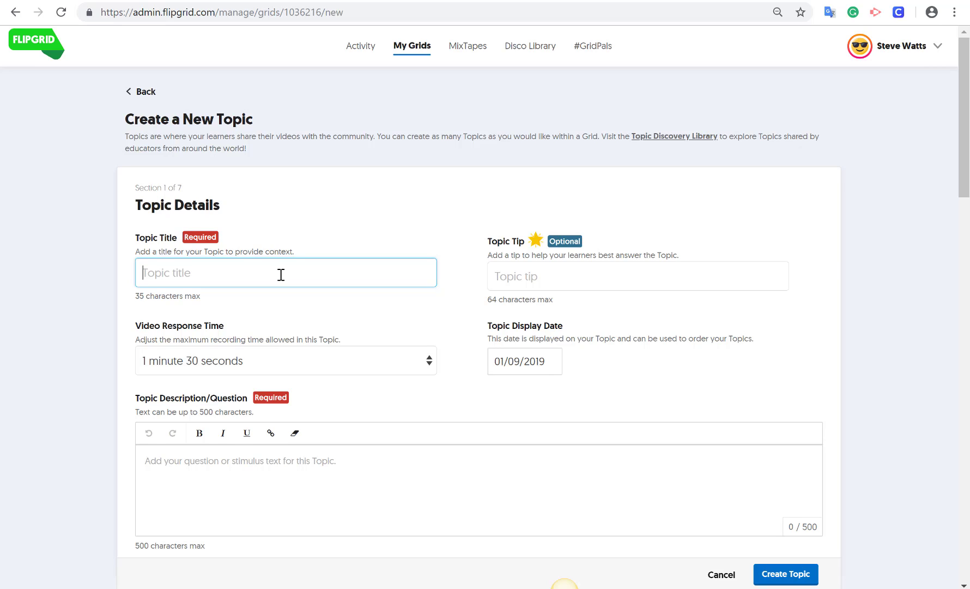
text(My Favorite Bo)
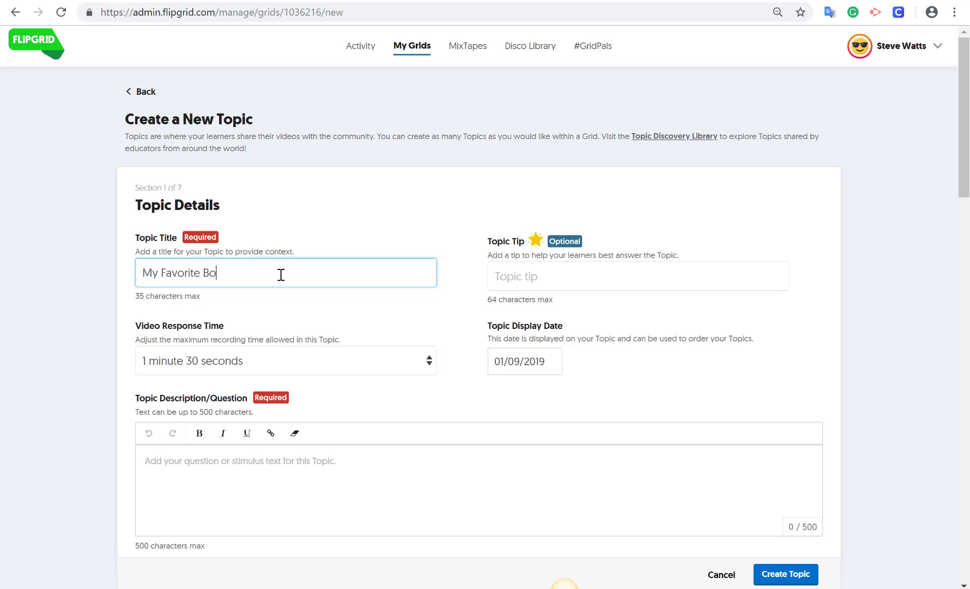
text(ok)
click(434, 362)
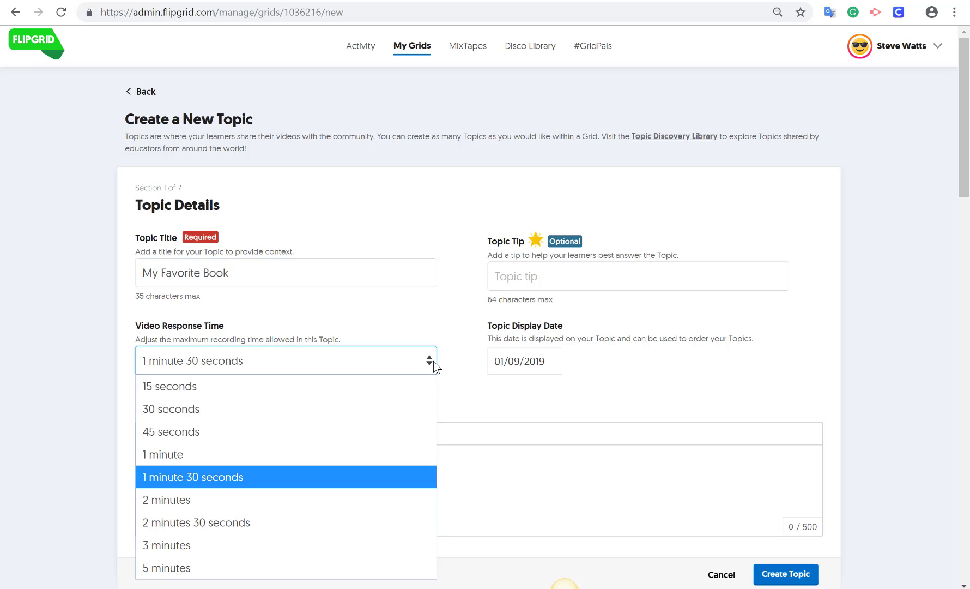
click(321, 431)
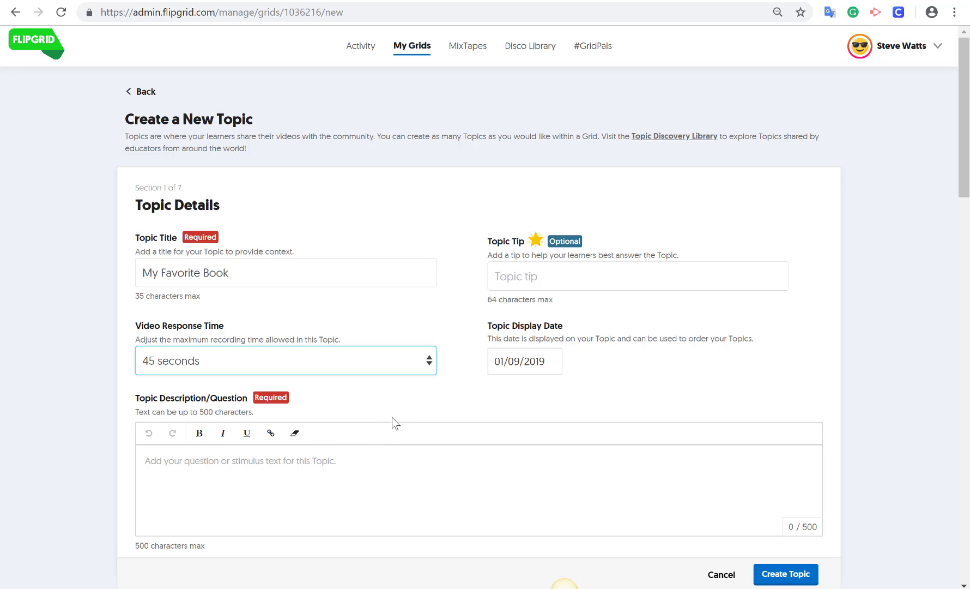
click(296, 474)
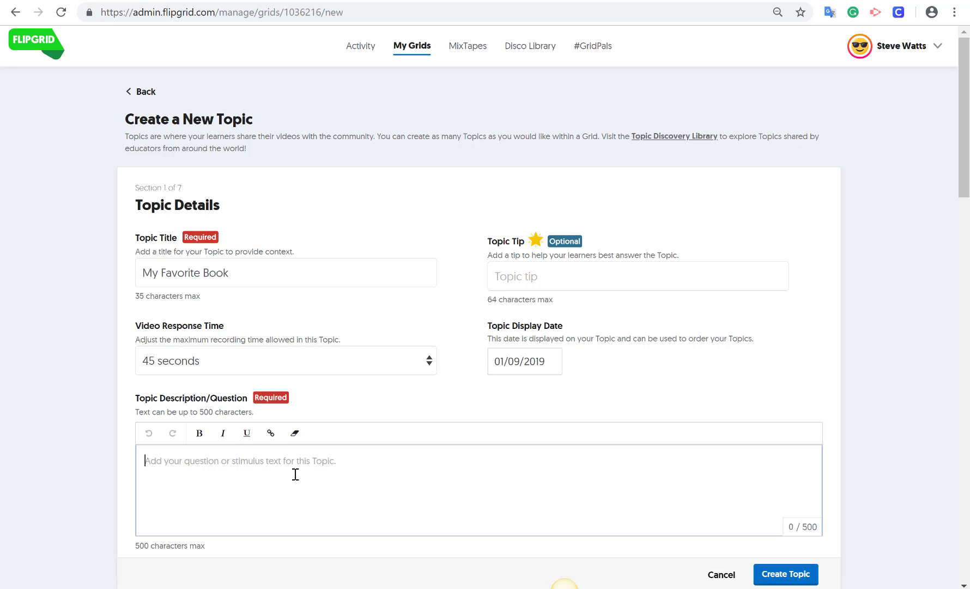
text(T)
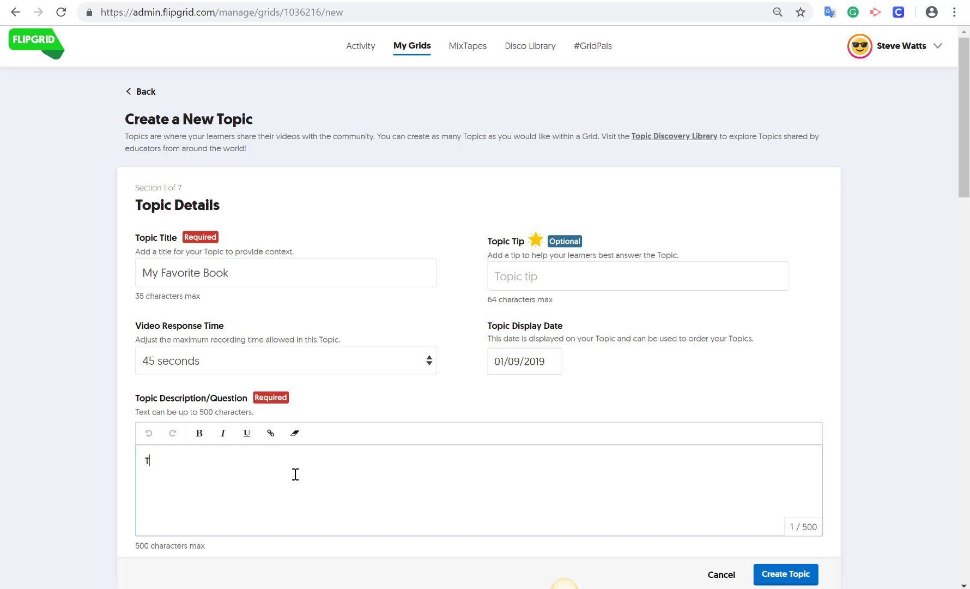
text(ell your)
text(partner about your favorite book and why you like it so much. Talk about 3 things you really like about your favorite book.)
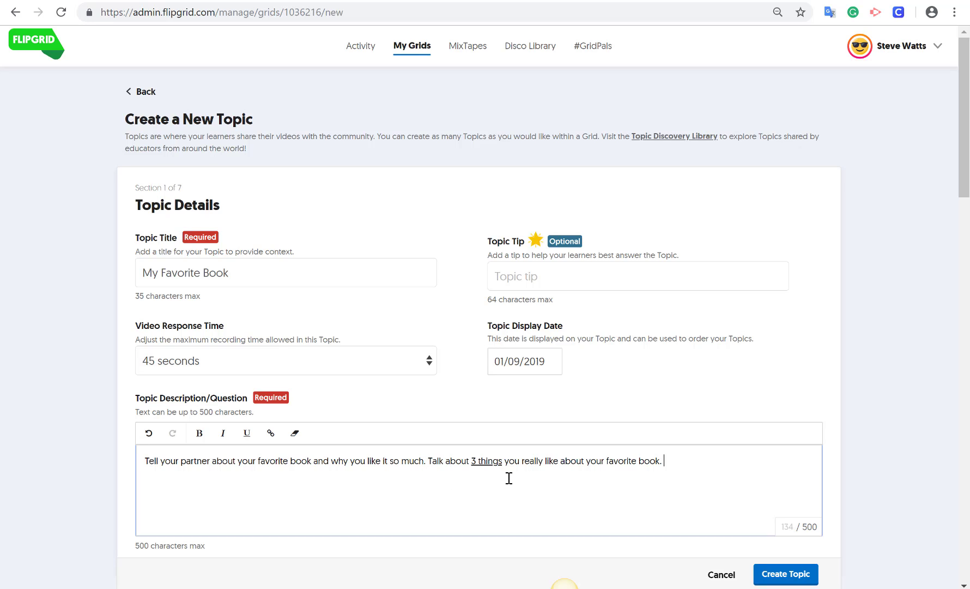
- Leave Video Moderation switched off and review the remaining topic settings
scroll(506, 474, down, 7)
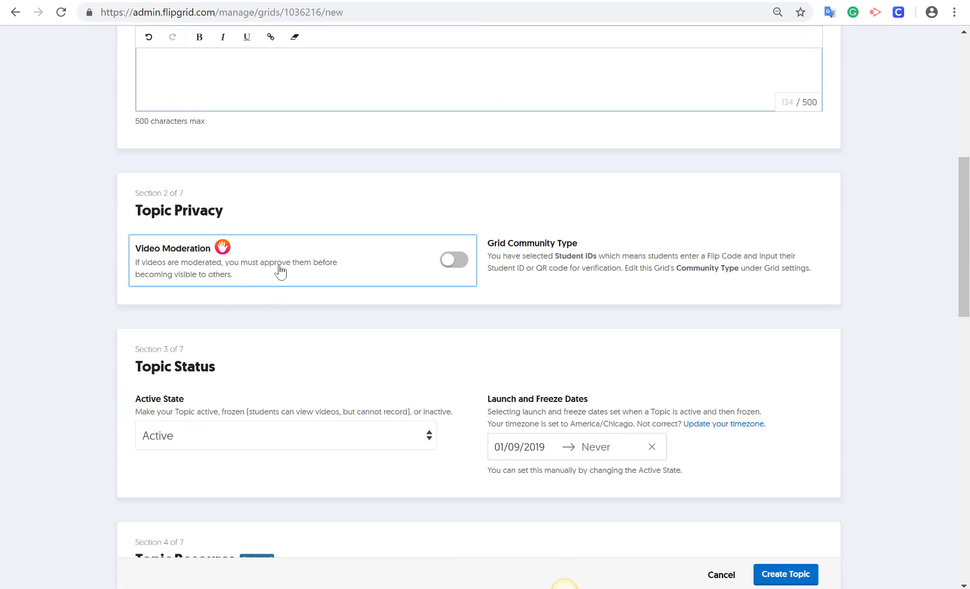
click(452, 275)
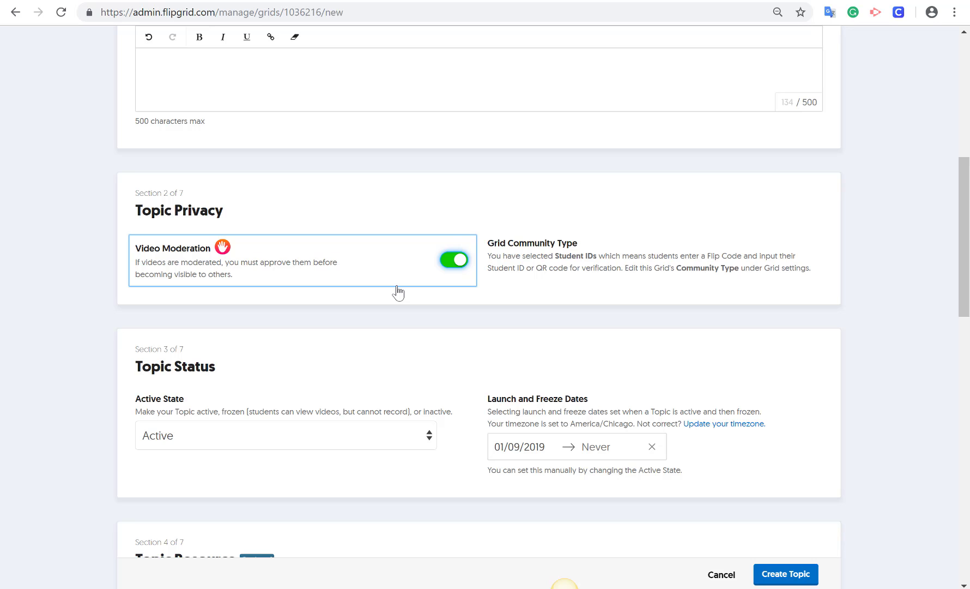
click(449, 266)
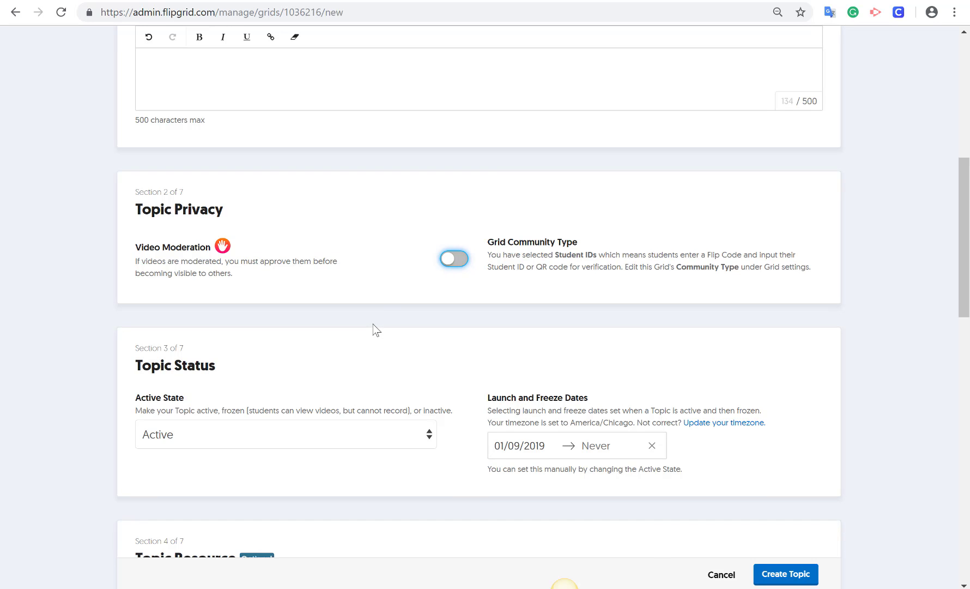
scroll(376, 330, down, 3)
scroll(375, 329, down, 4)
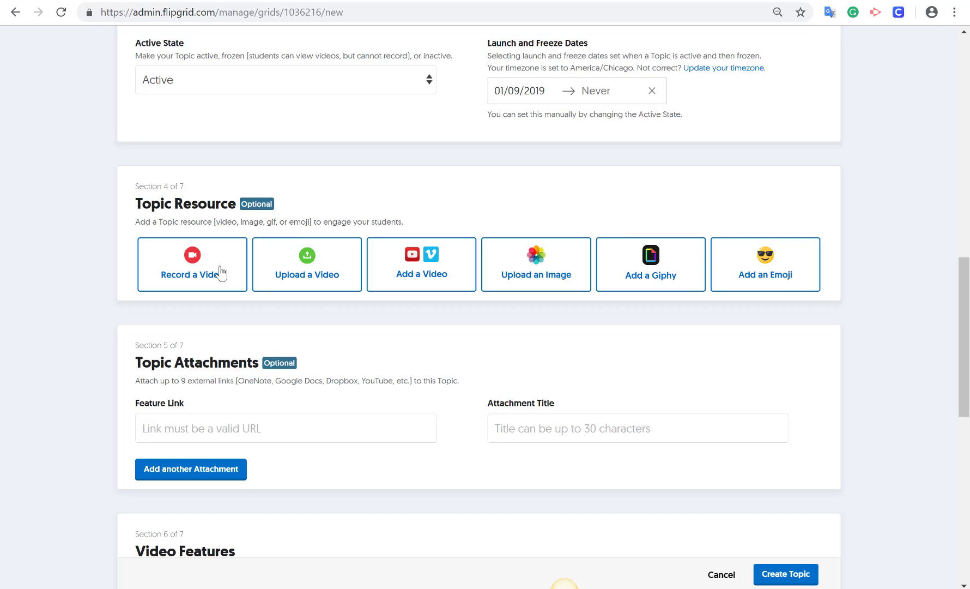
scroll(221, 272, down, 8)
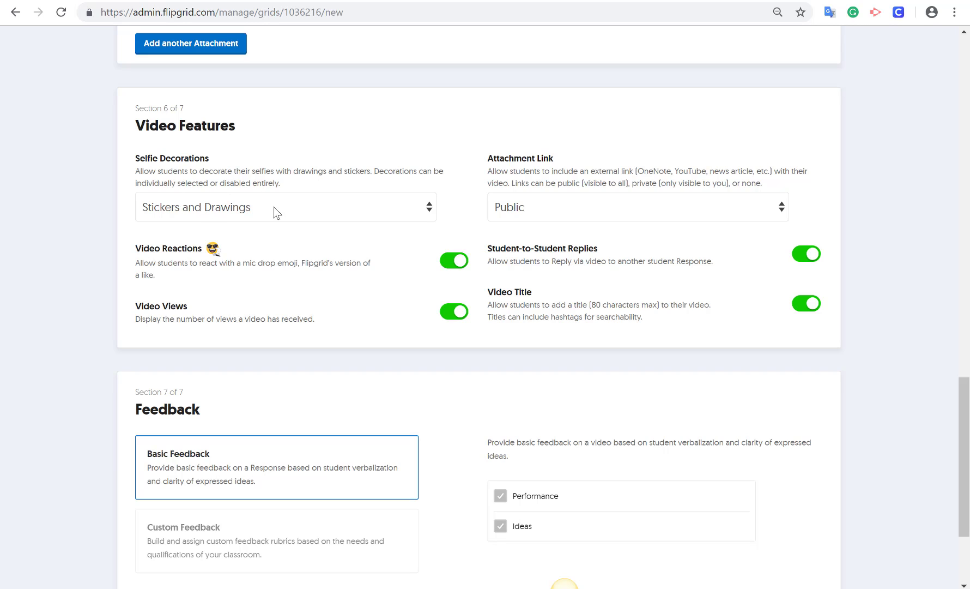
- Set Selfie Decorations to None and turn off Video Reactions and Video Views
click(429, 209)
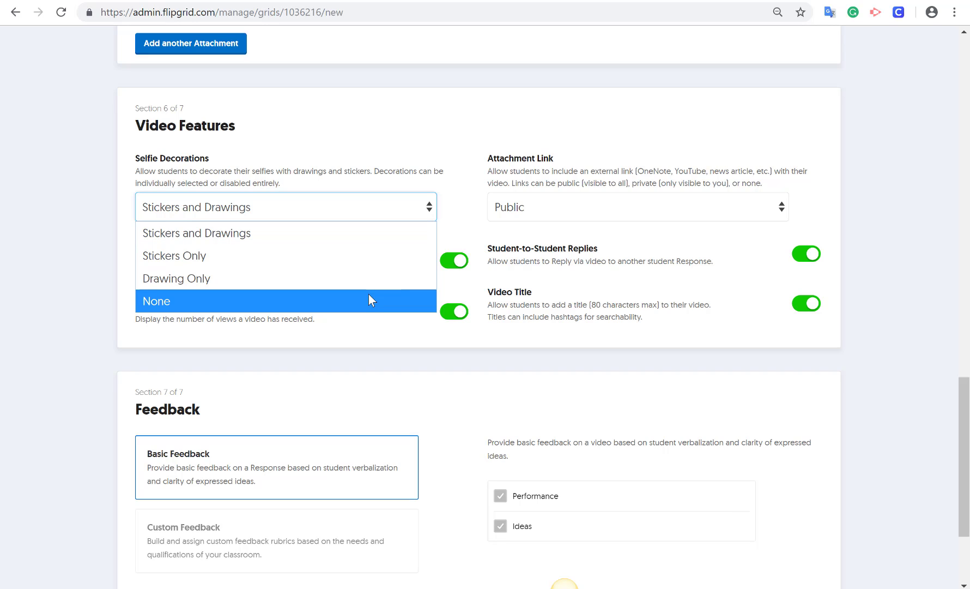
click(369, 297)
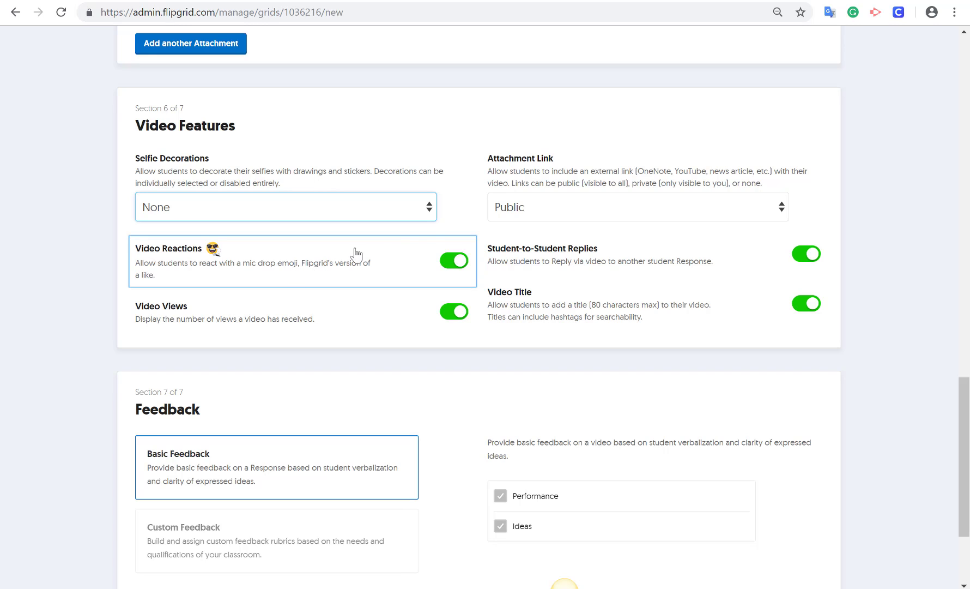
click(451, 260)
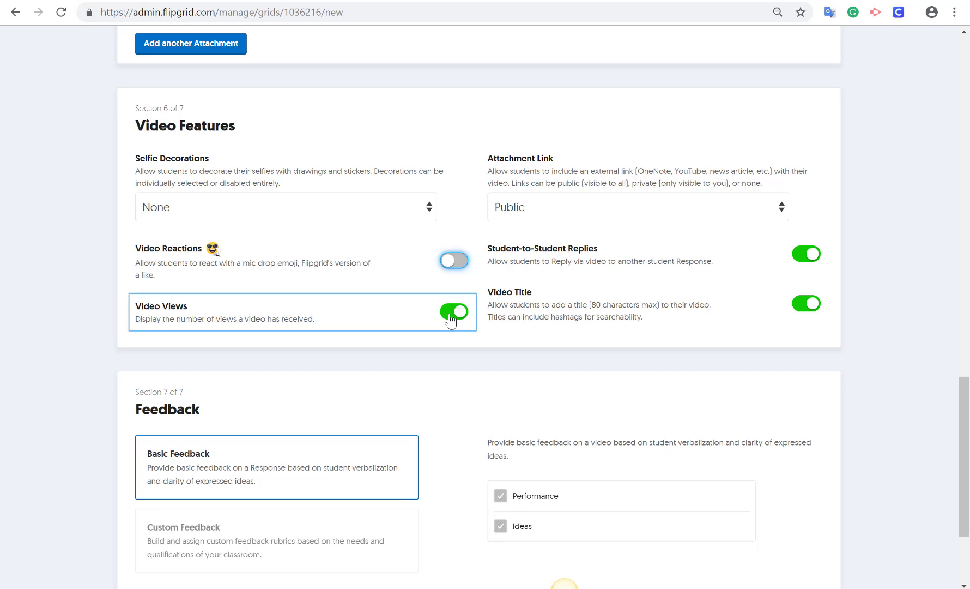
click(449, 316)
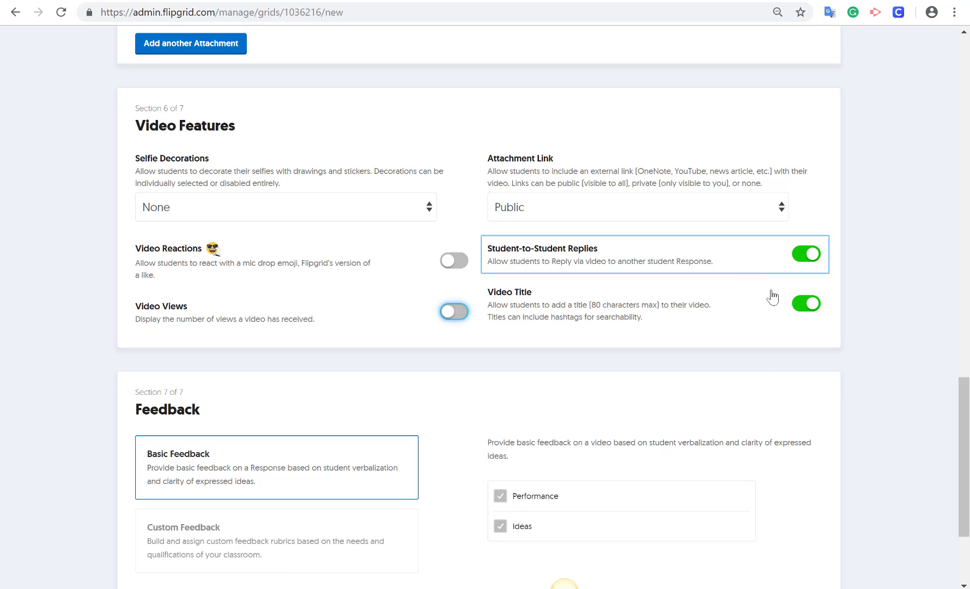
- Turn off Video Titles and set Attachment Link to None
click(805, 309)
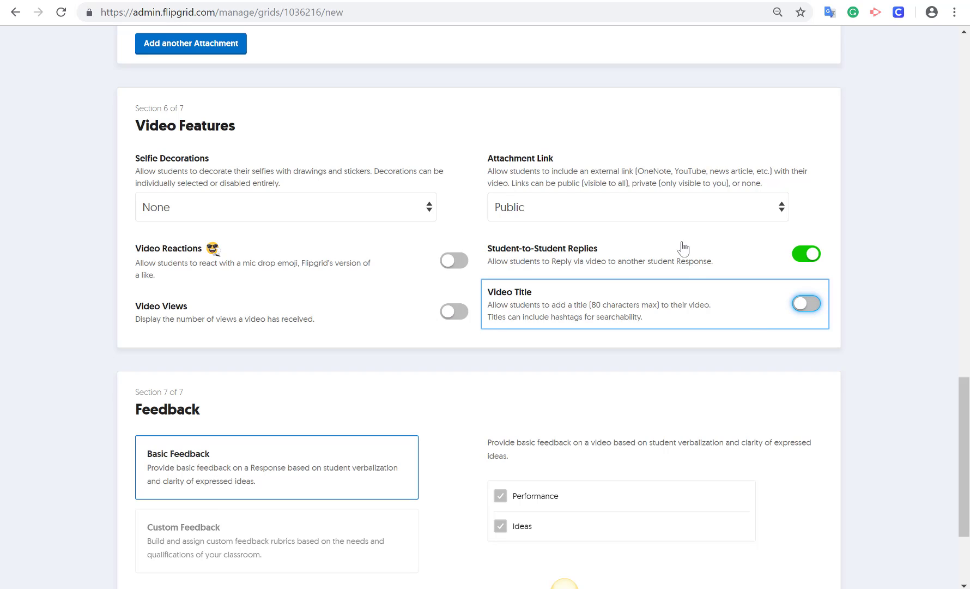
click(683, 215)
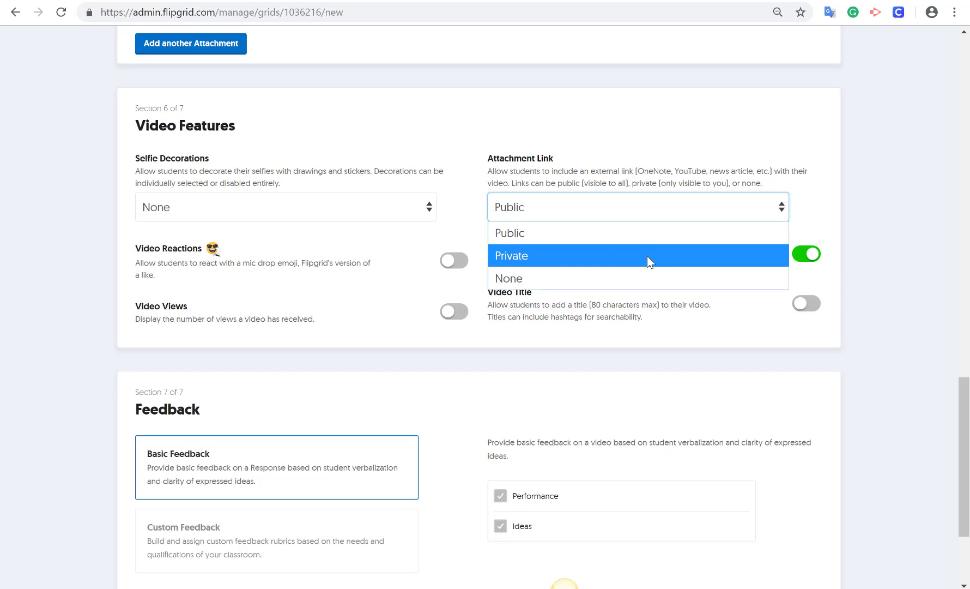
click(643, 275)
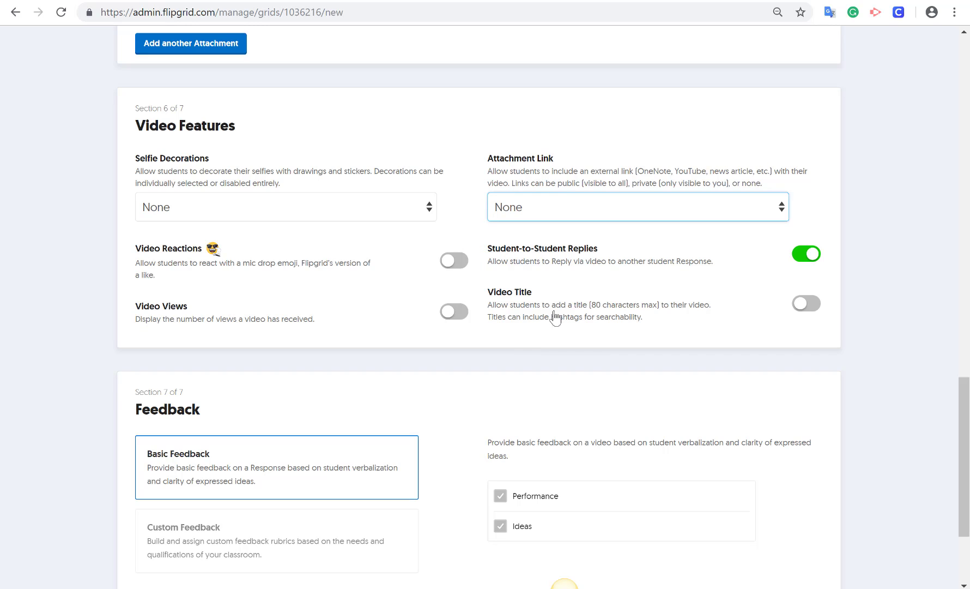
scroll(579, 334, down, 1)
scroll(579, 334, down, 2)
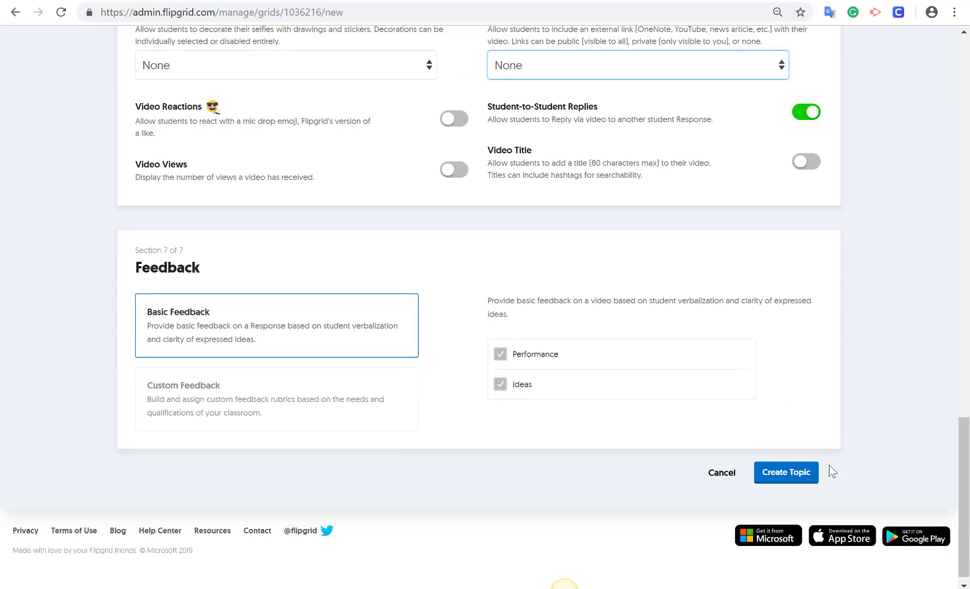
click(809, 477)
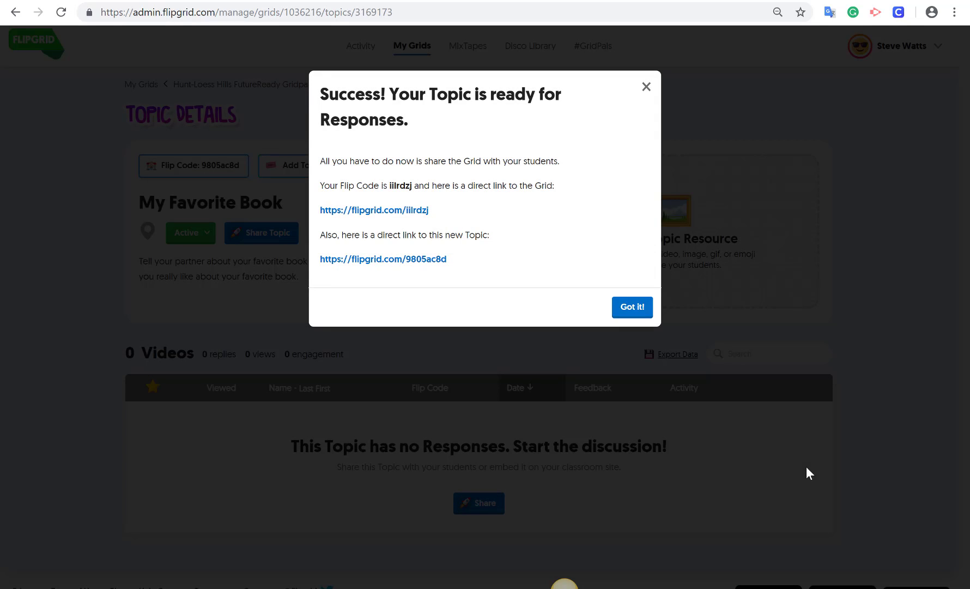
click(632, 309)
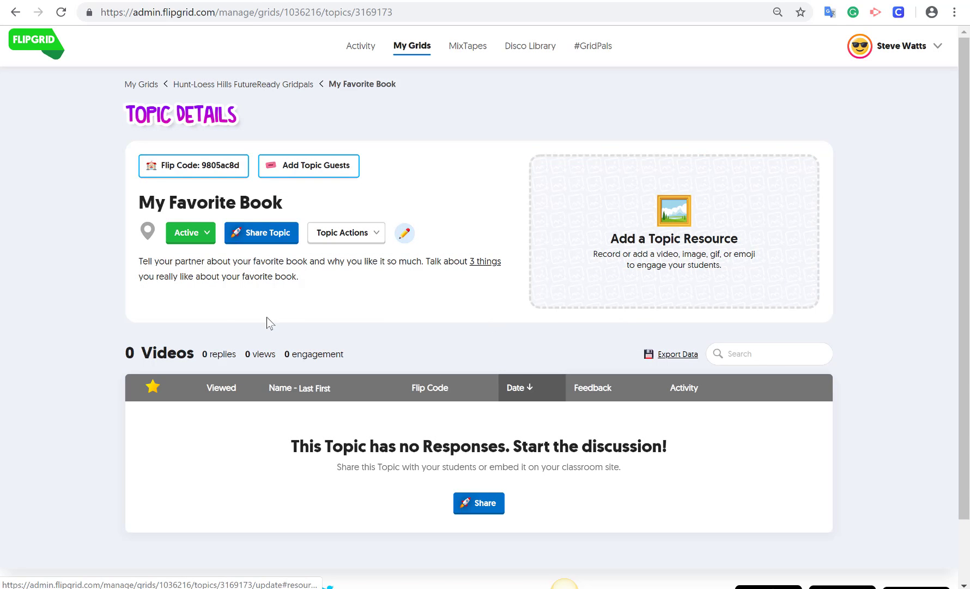
click(413, 56)
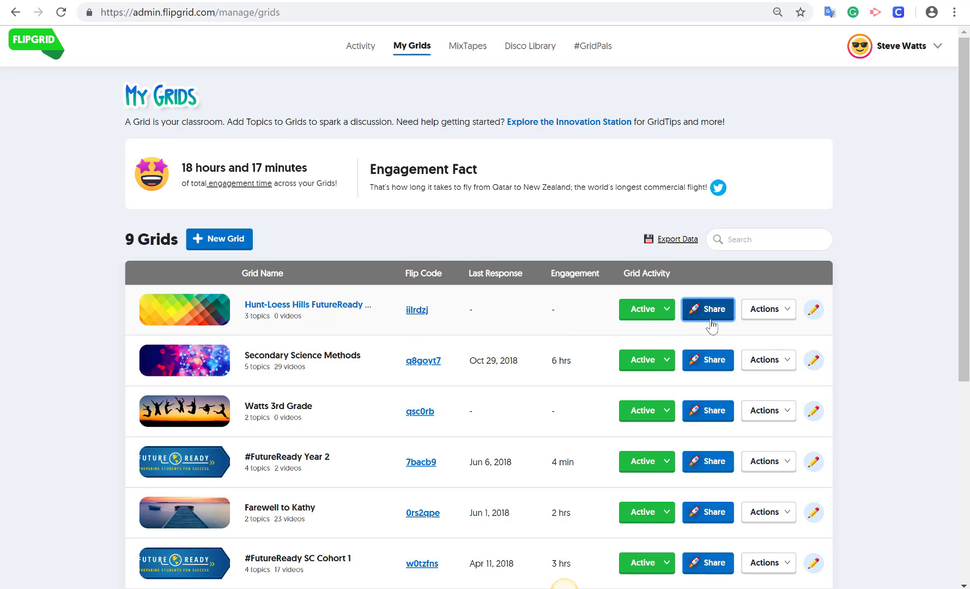
click(335, 309)
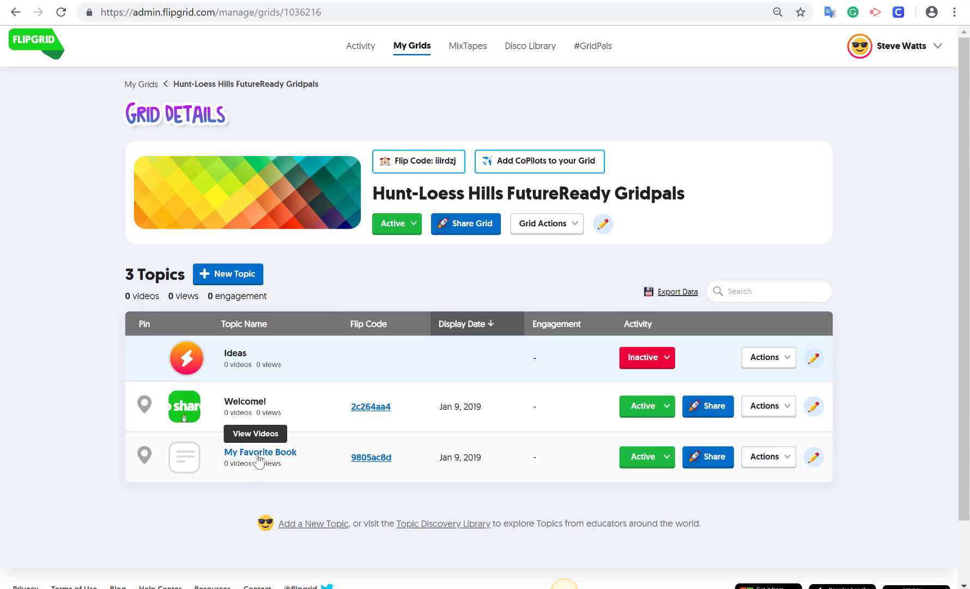
click(704, 464)
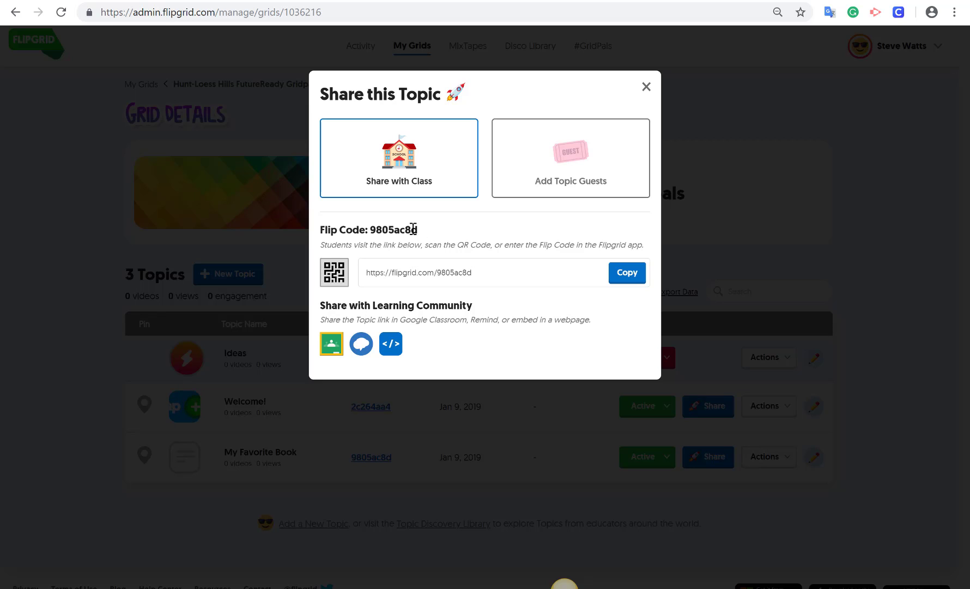
- Download and view the My Favorite Book QR code PNG, then close Share this Topic
drag(373, 229, 422, 229)
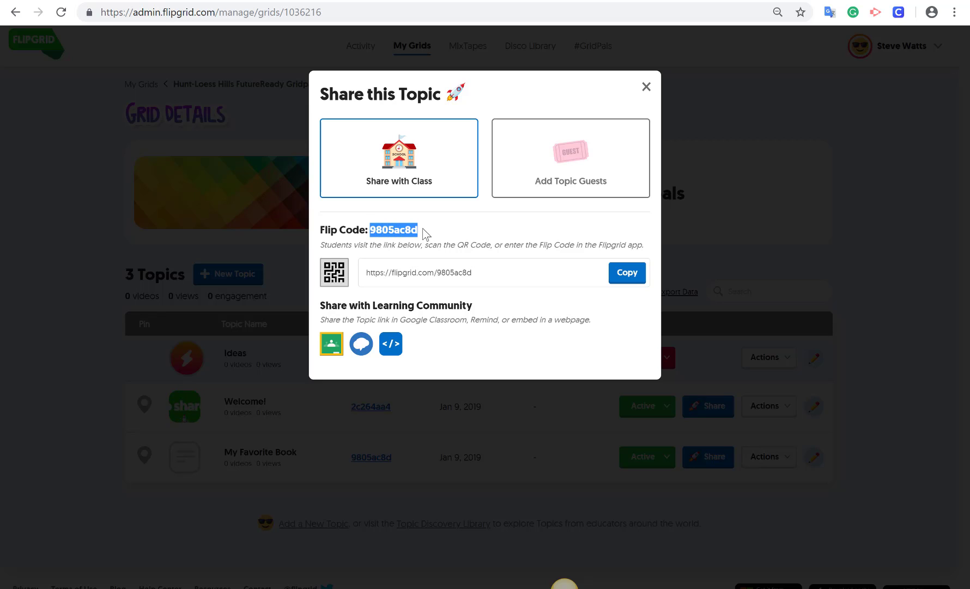
click(455, 233)
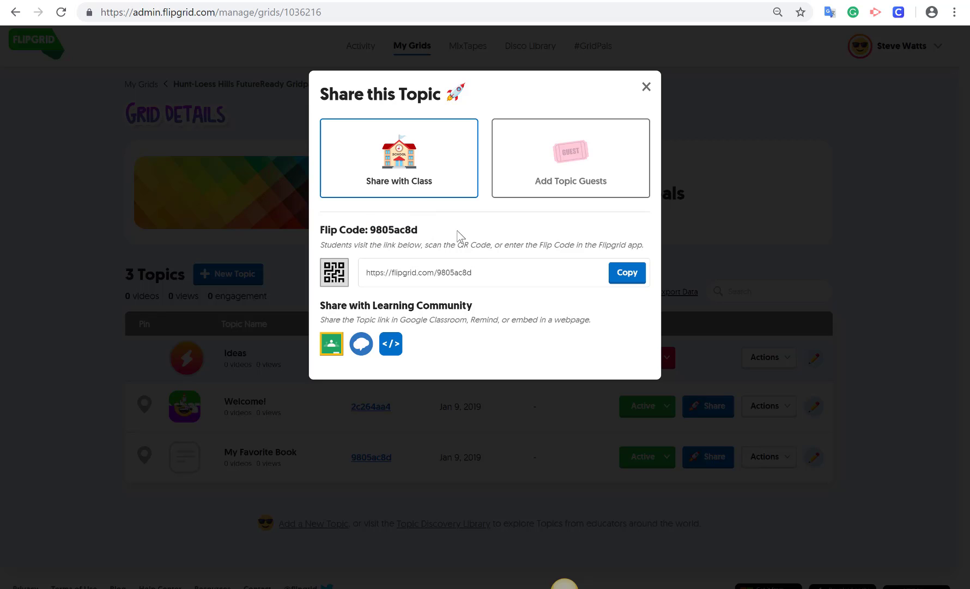
click(495, 273)
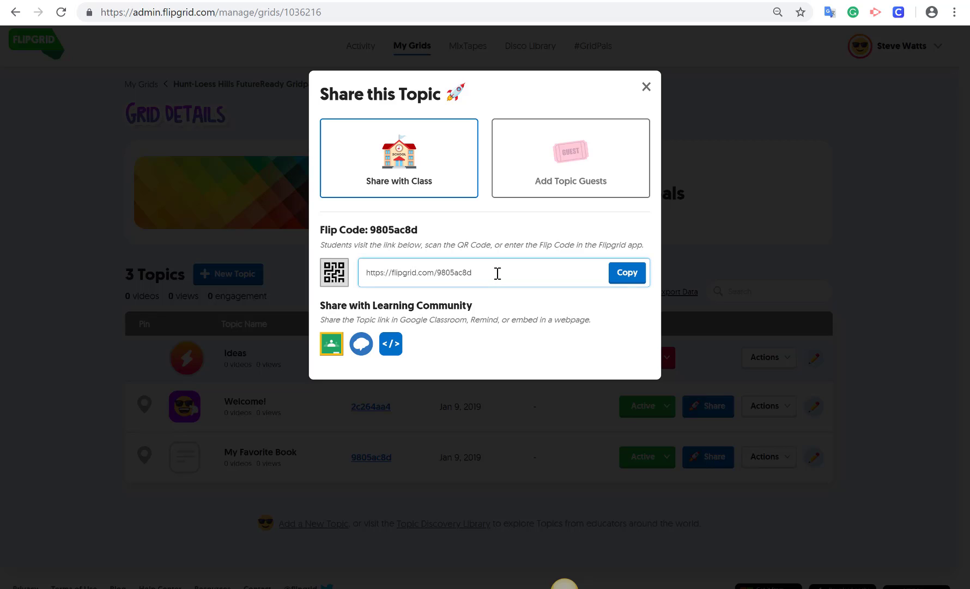
click(327, 279)
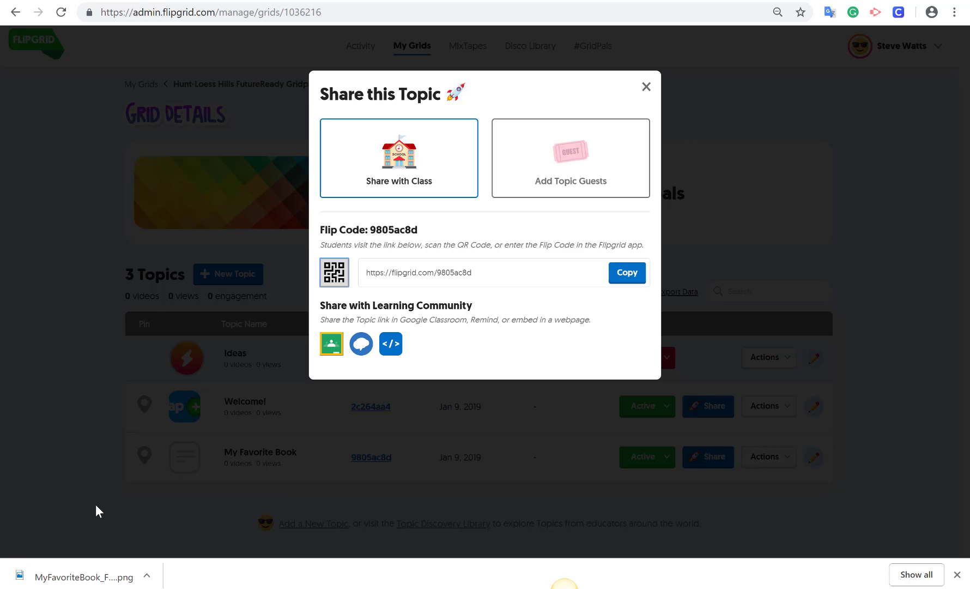
click(90, 576)
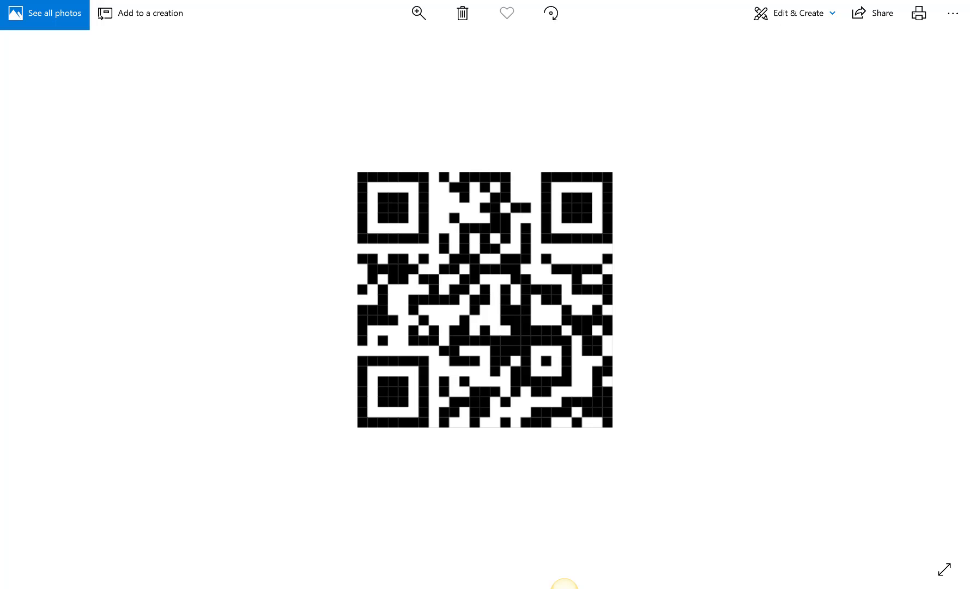
key(alt+F4)
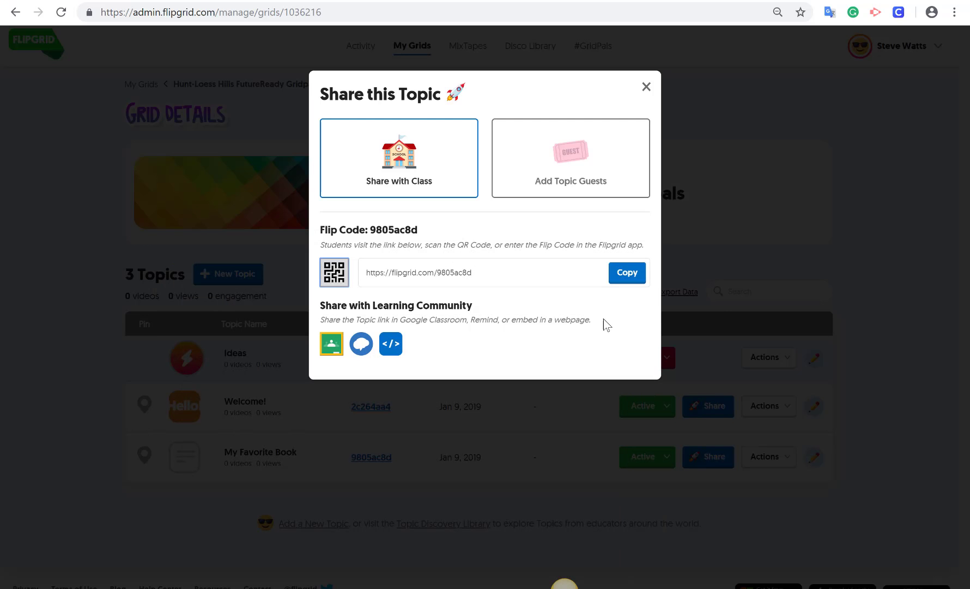
click(646, 88)
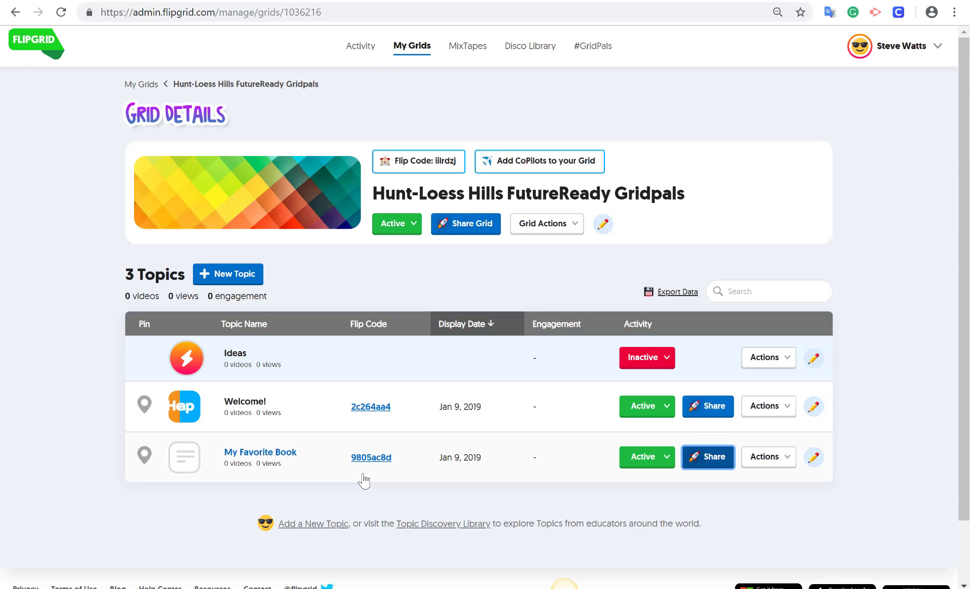
- Open the topic's student view and sign in with a student ID to reach My Favorite Book
click(371, 458)
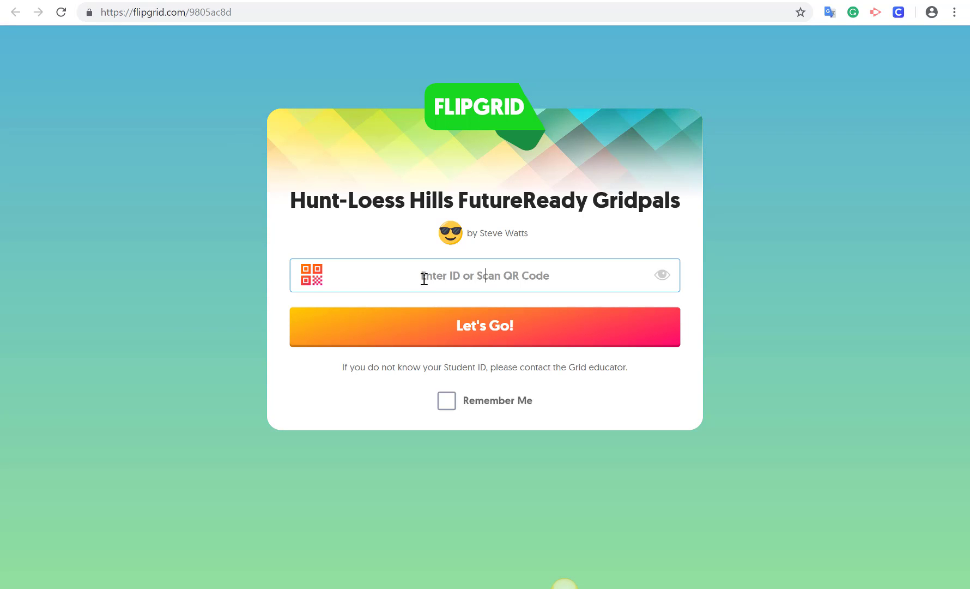
text(•••••)
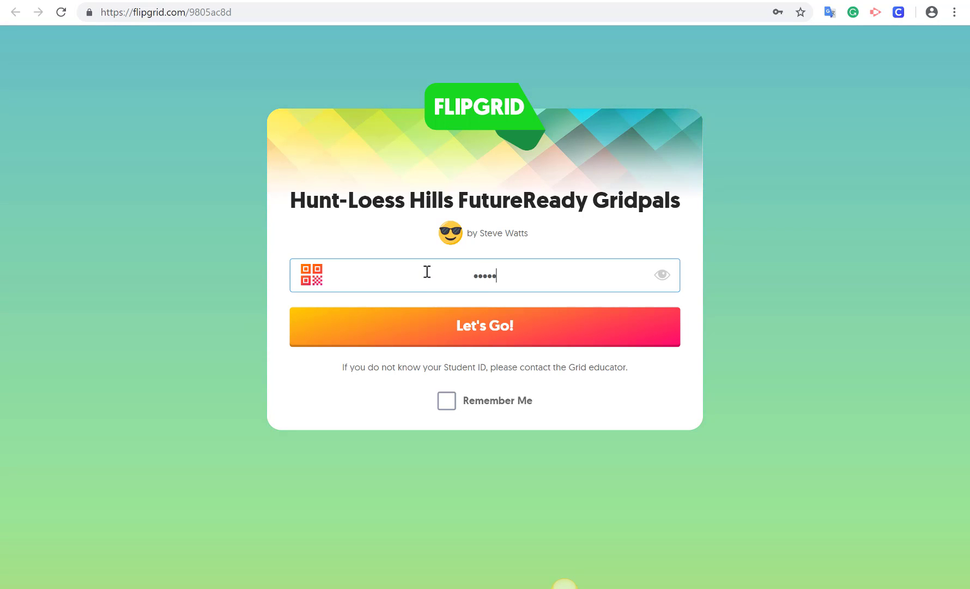
key(Return)
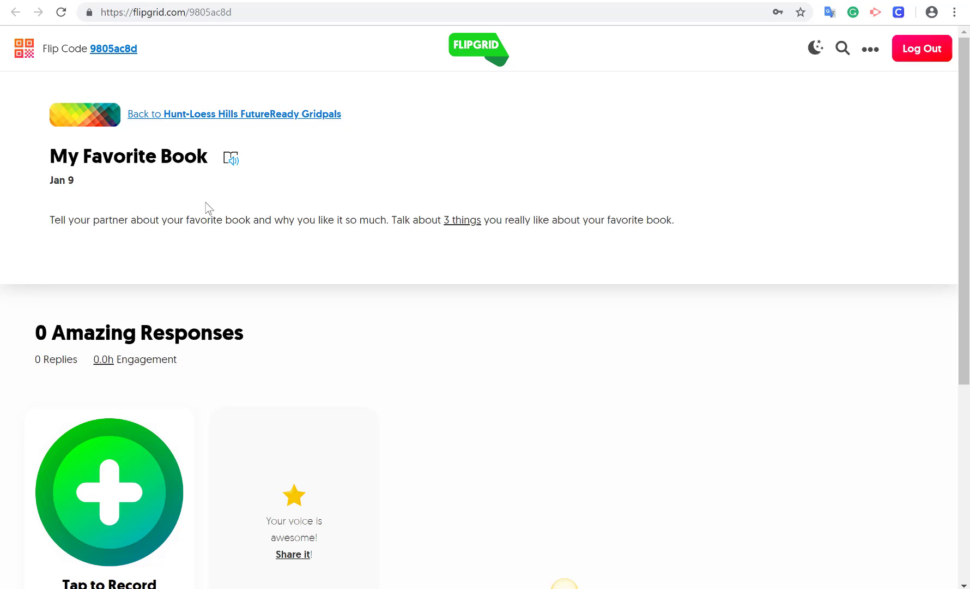
click(232, 170)
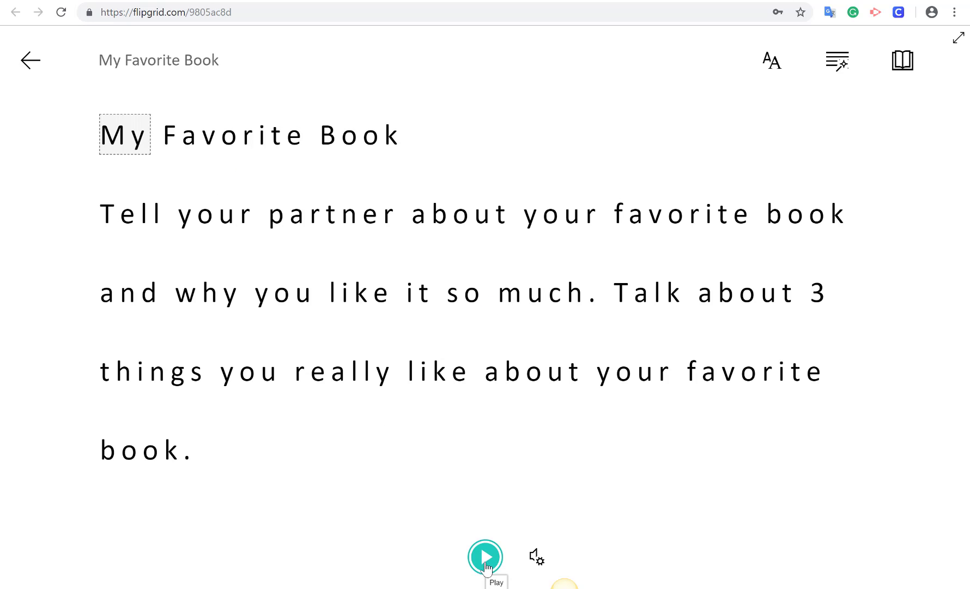
click(486, 564)
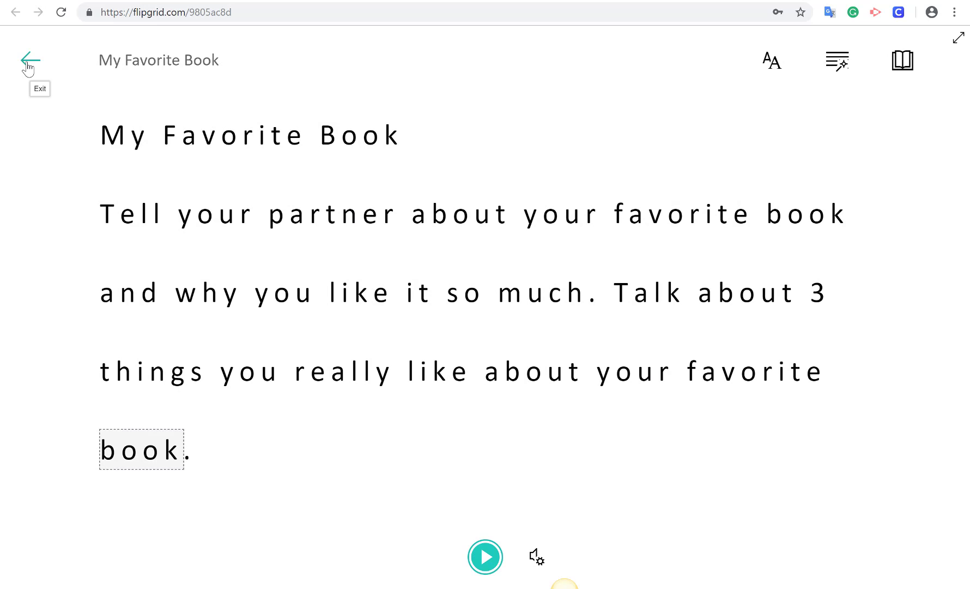
click(29, 62)
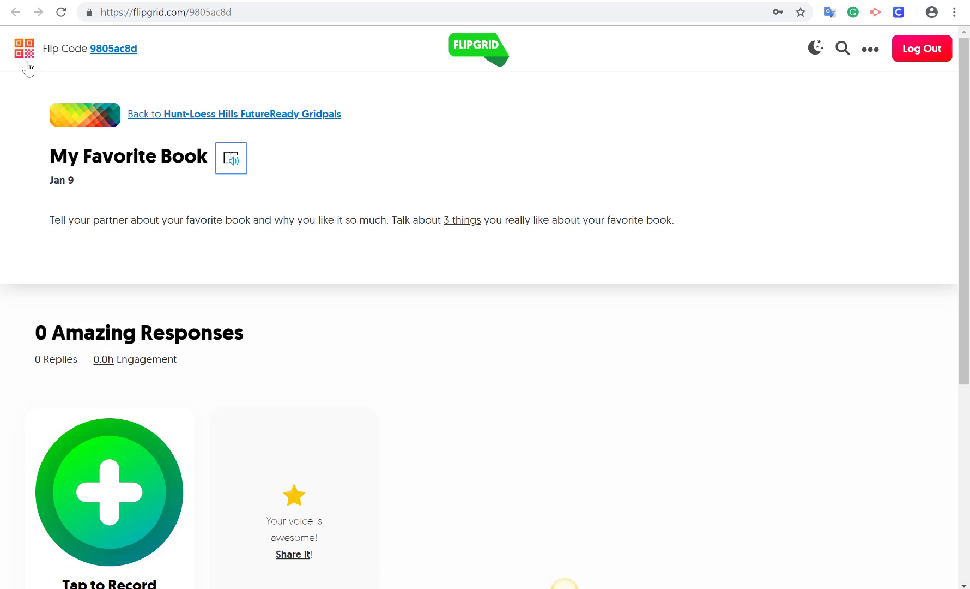